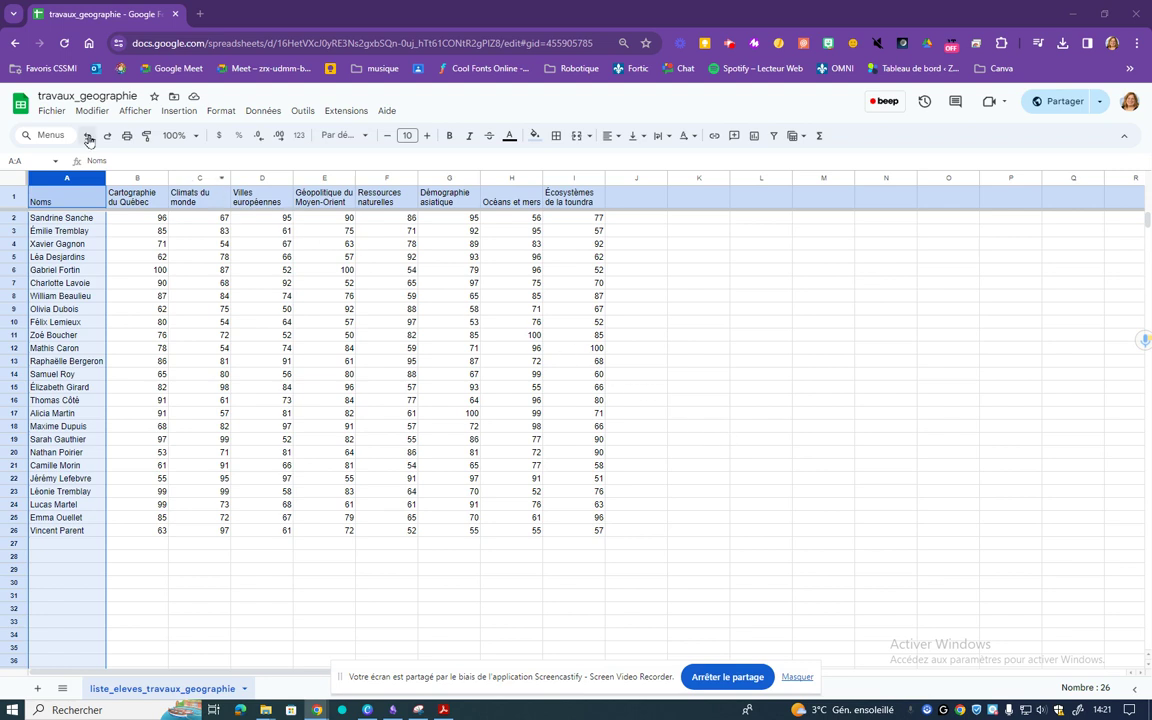
# - Download the student grades sheet as a comma-separated values (.csv) file
pyautogui.click(54, 112)
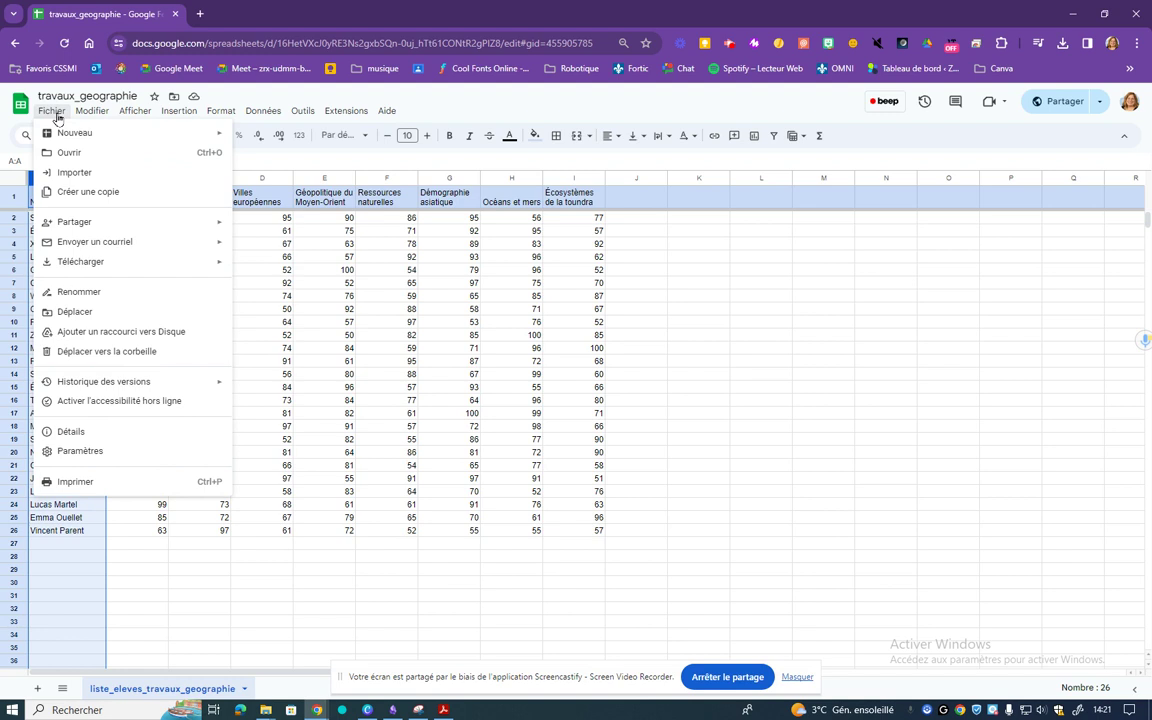
pyautogui.click(770, 270)
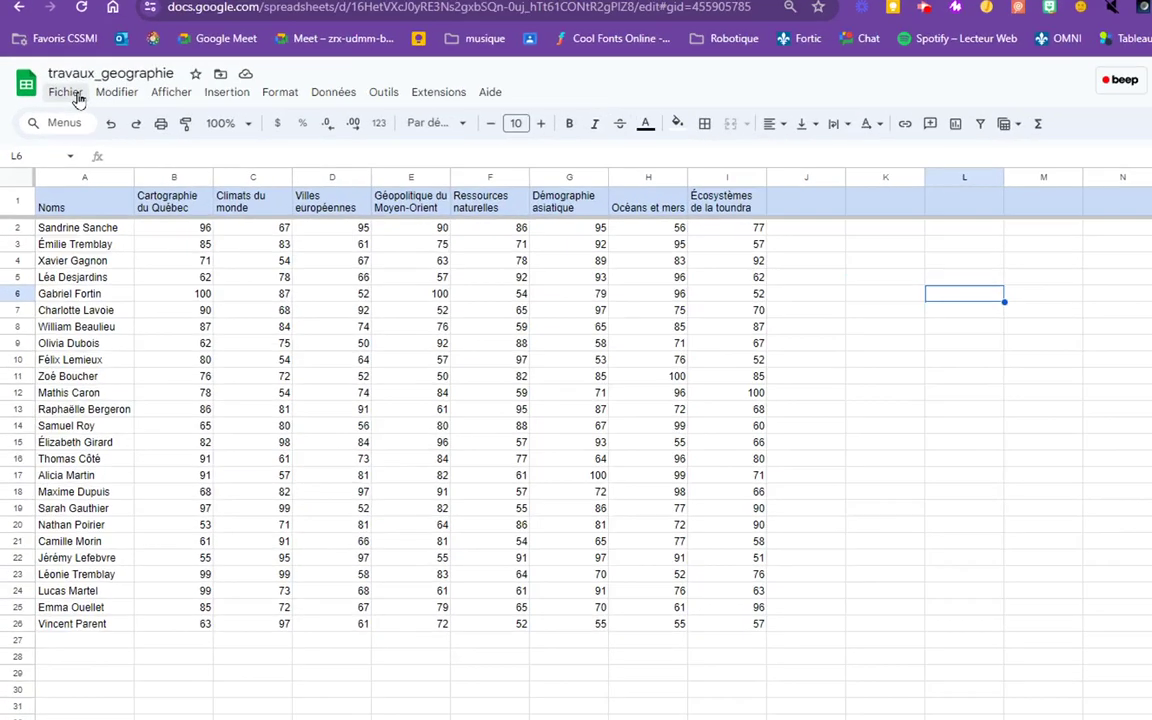
pyautogui.click(70, 93)
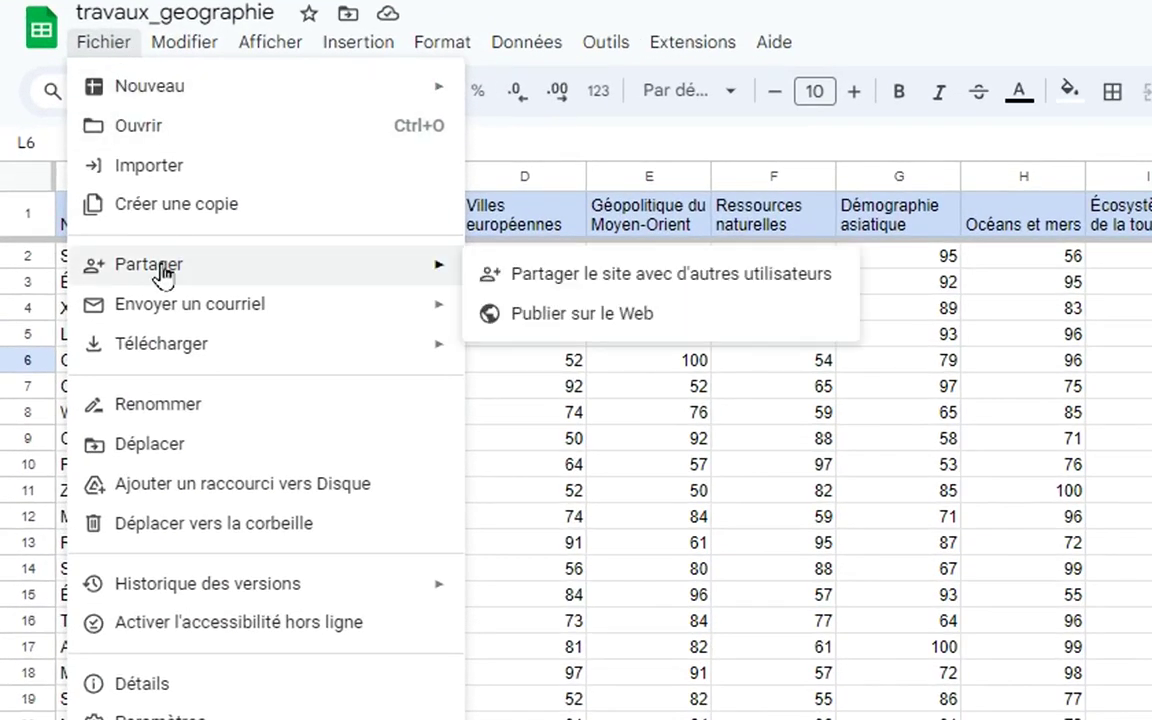
pyautogui.moveTo(161, 343)
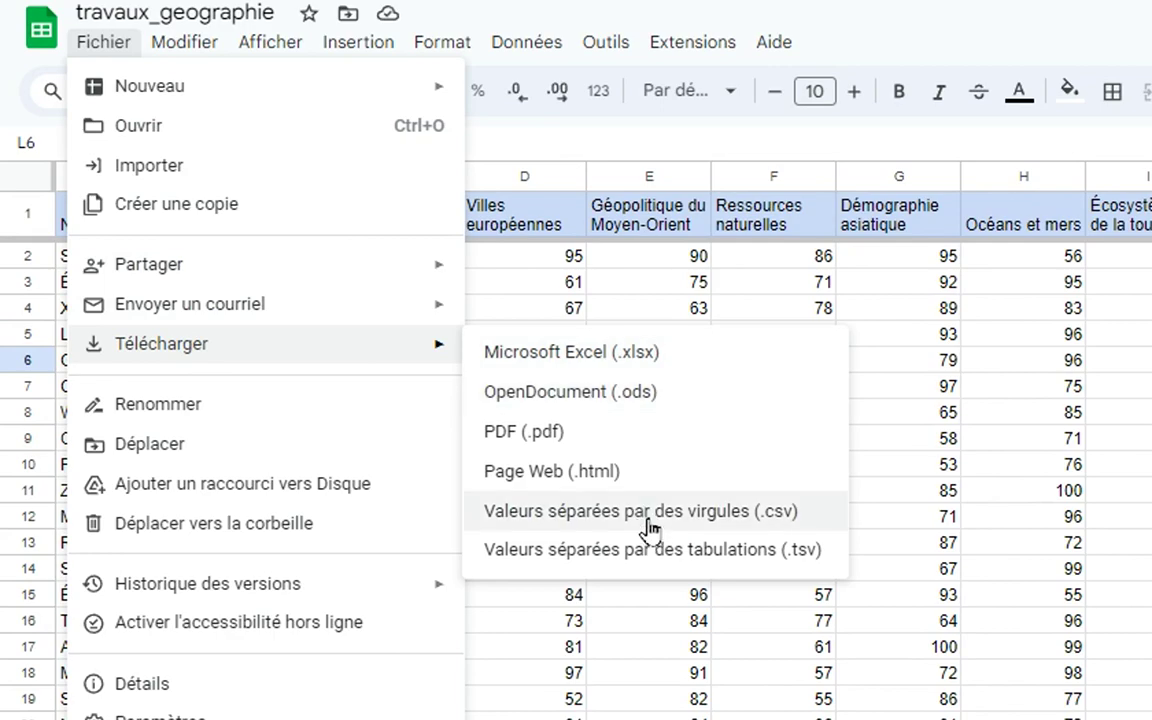
pyautogui.click(647, 522)
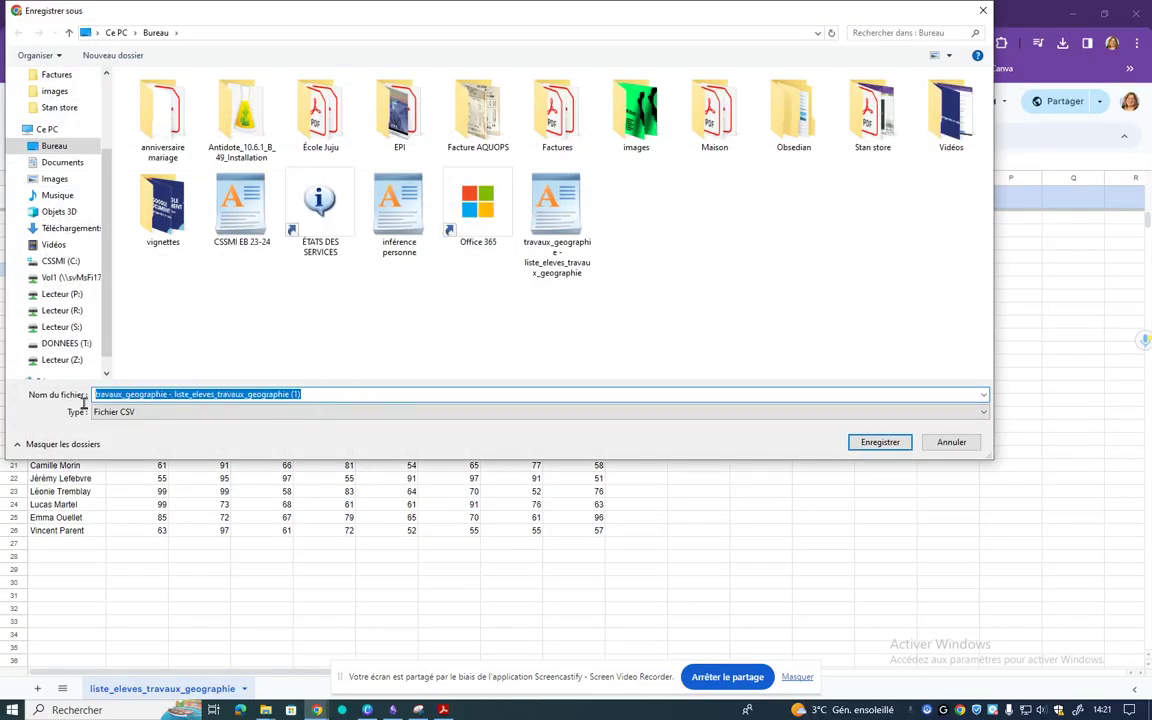
# - Shorten the file name to travaux_geographie and save it to the desktop
pyautogui.moveTo(300, 394); pyautogui.dragTo(167, 394)
pyautogui.press('BackSpace')
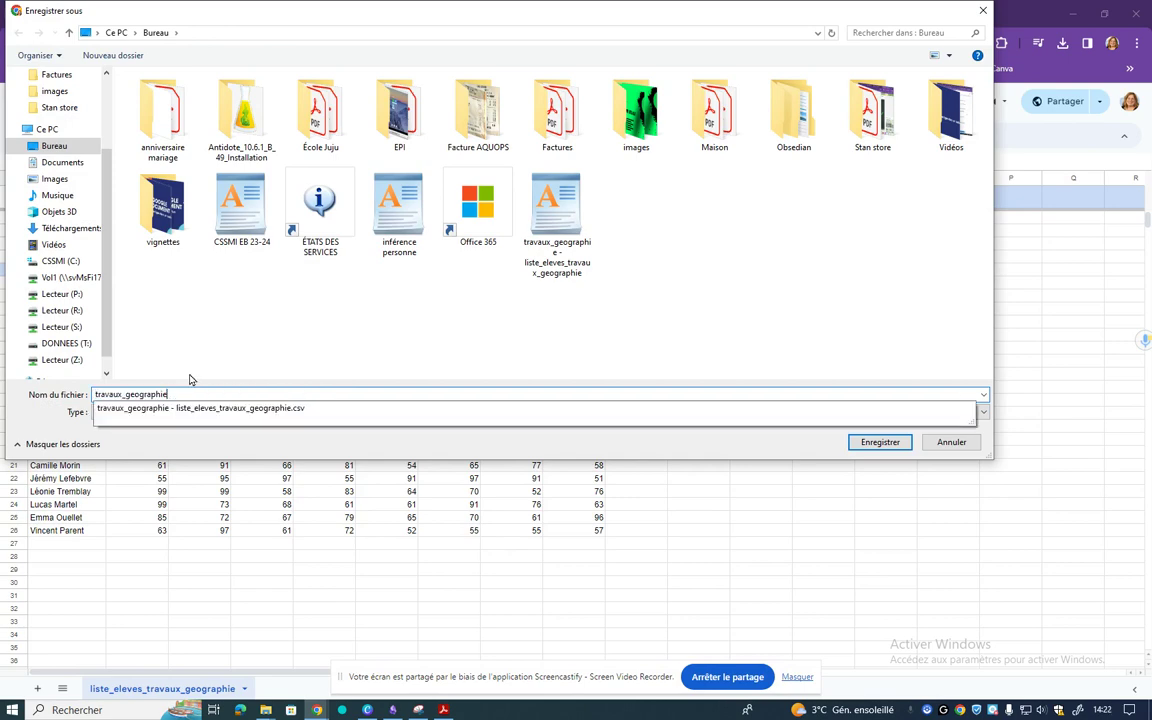
pyautogui.click(880, 442)
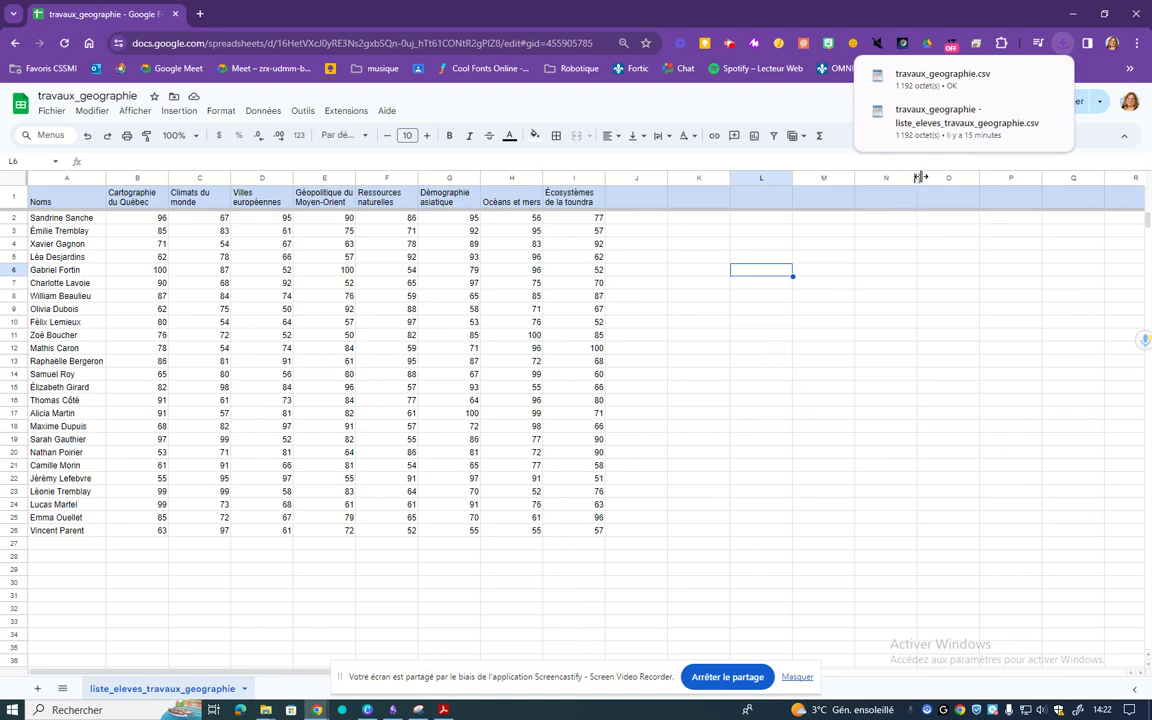
# - Minimize Google Sheets to reveal the Canva 'noms' mind map with Créer en bloc open
pyautogui.click(1074, 16)
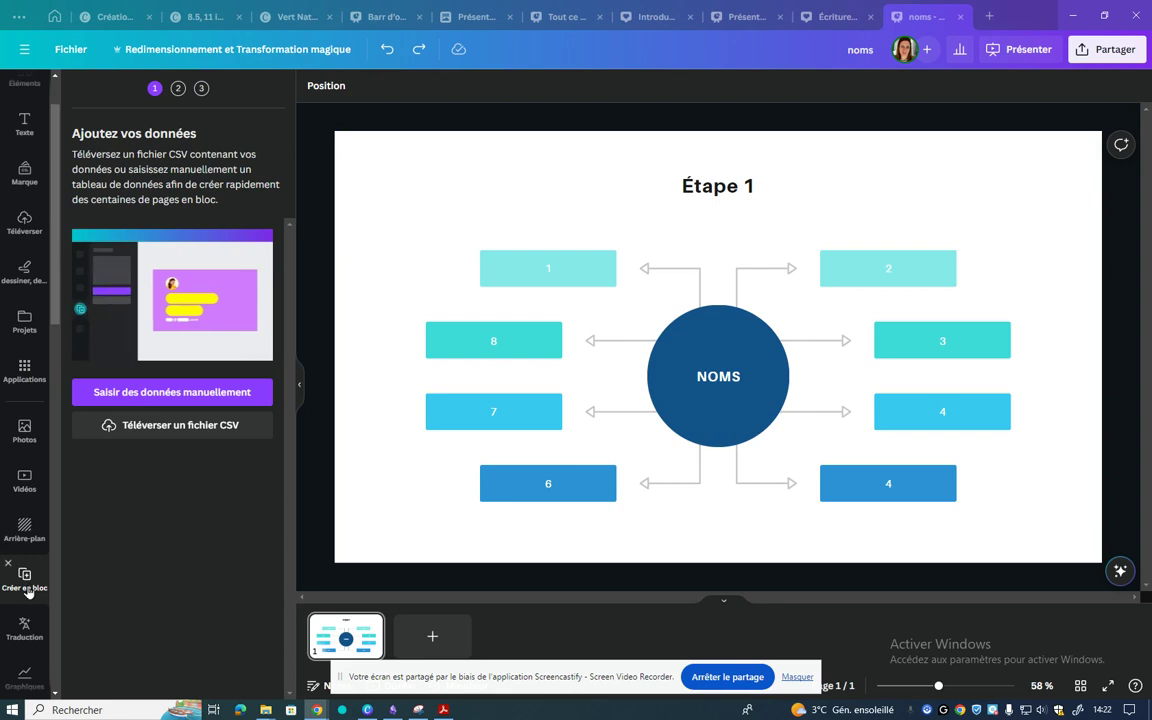
pyautogui.click(24, 370)
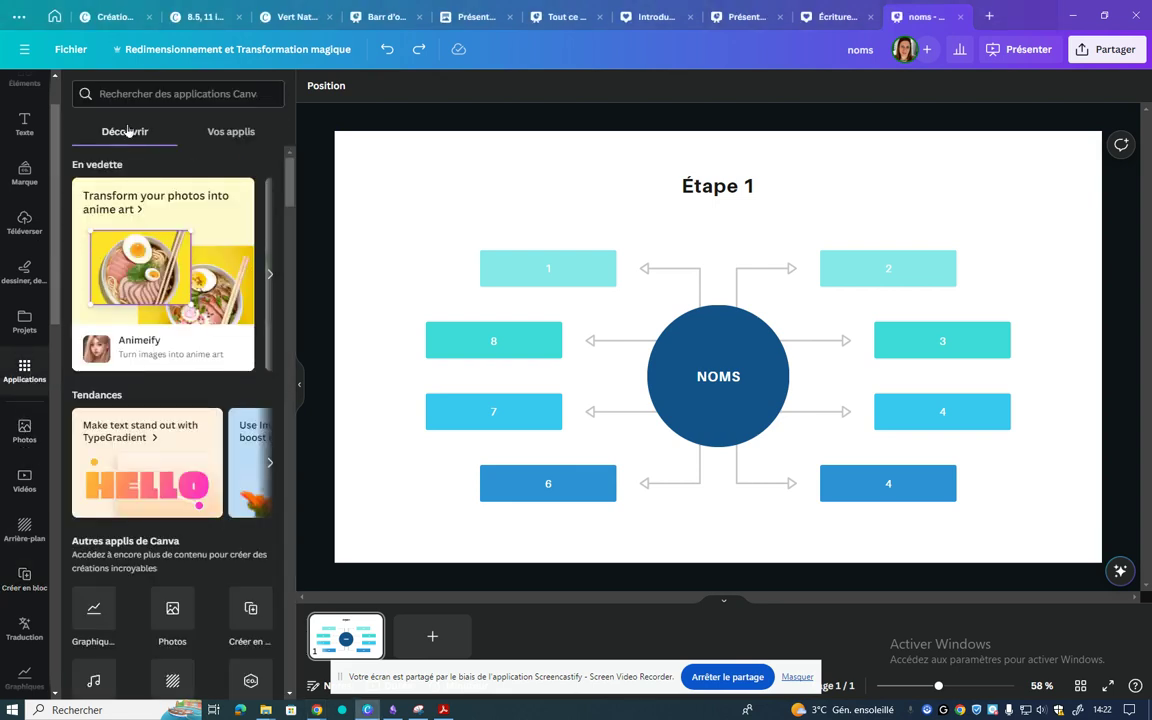
pyautogui.write('cré')
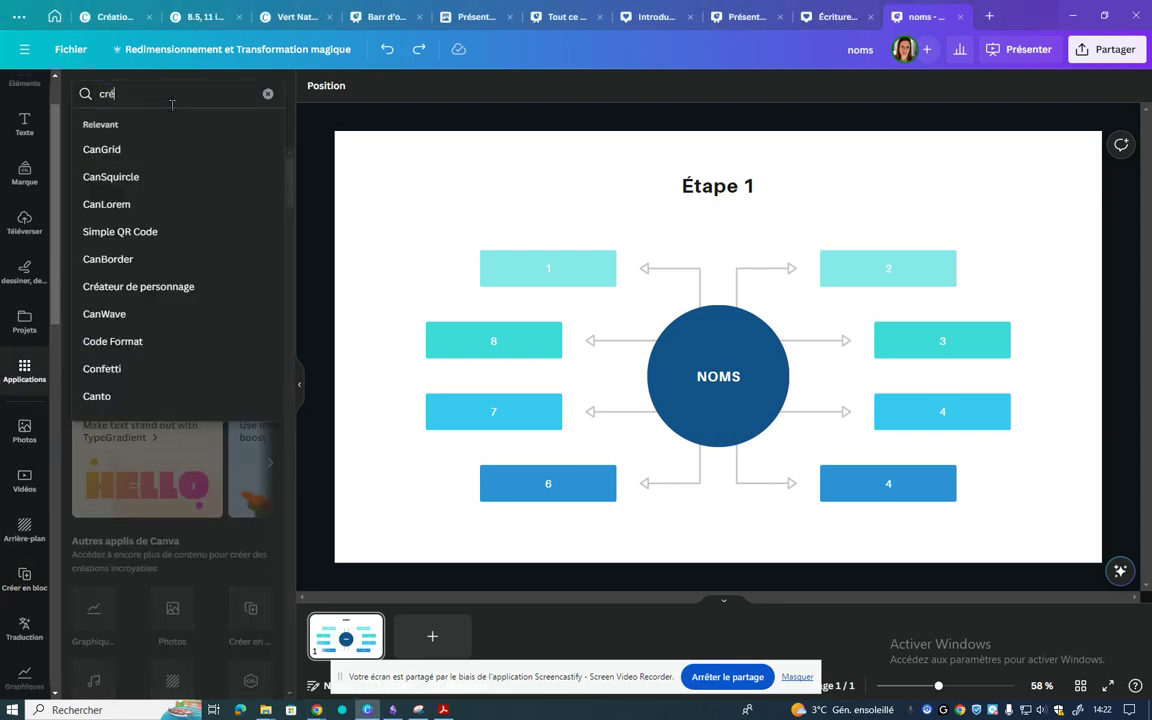
pyautogui.write('er en ')
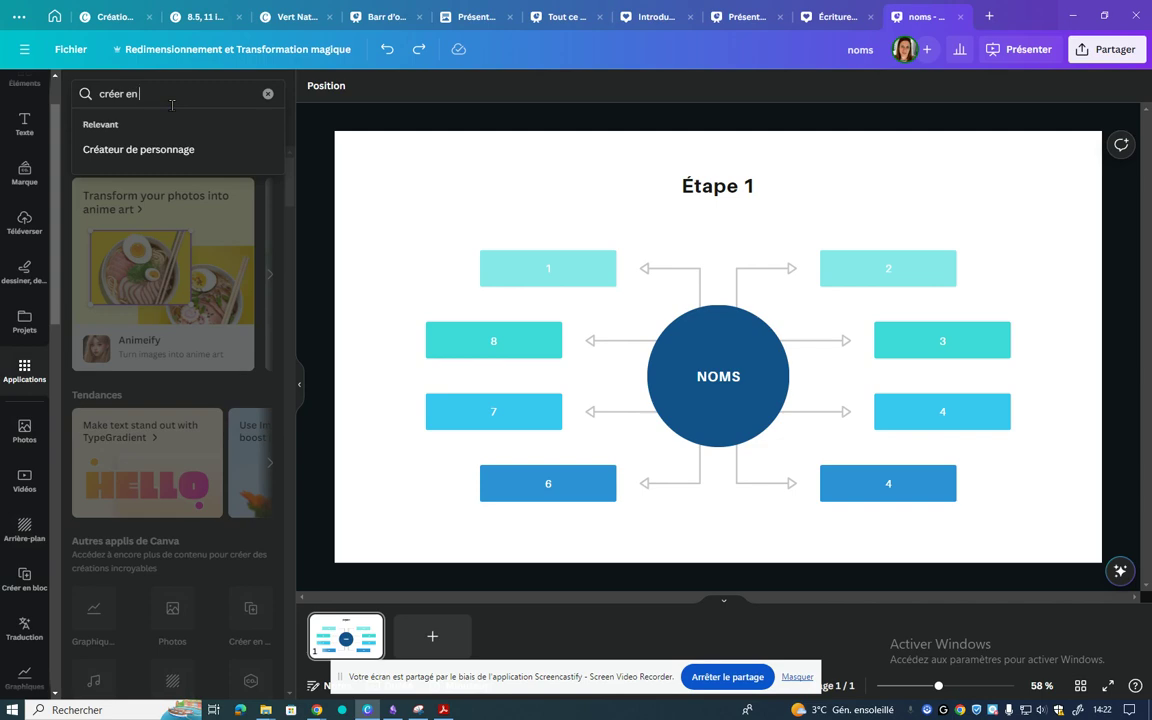
pyautogui.write('bloc..')
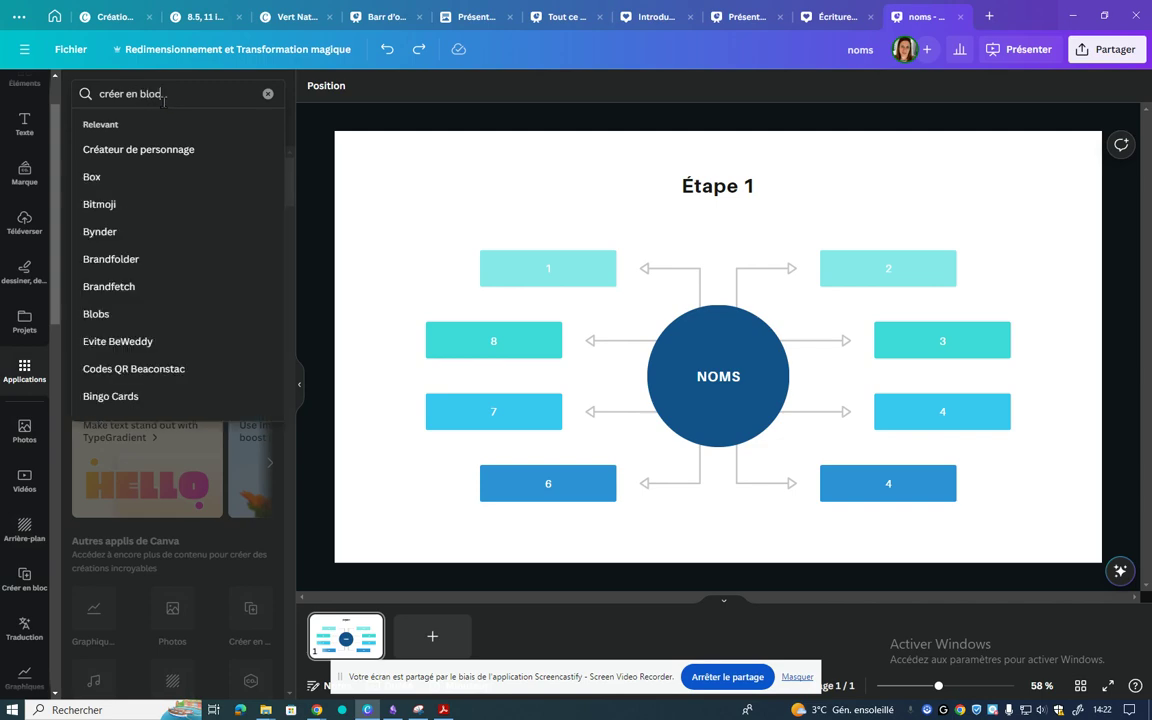
pyautogui.press('Return')
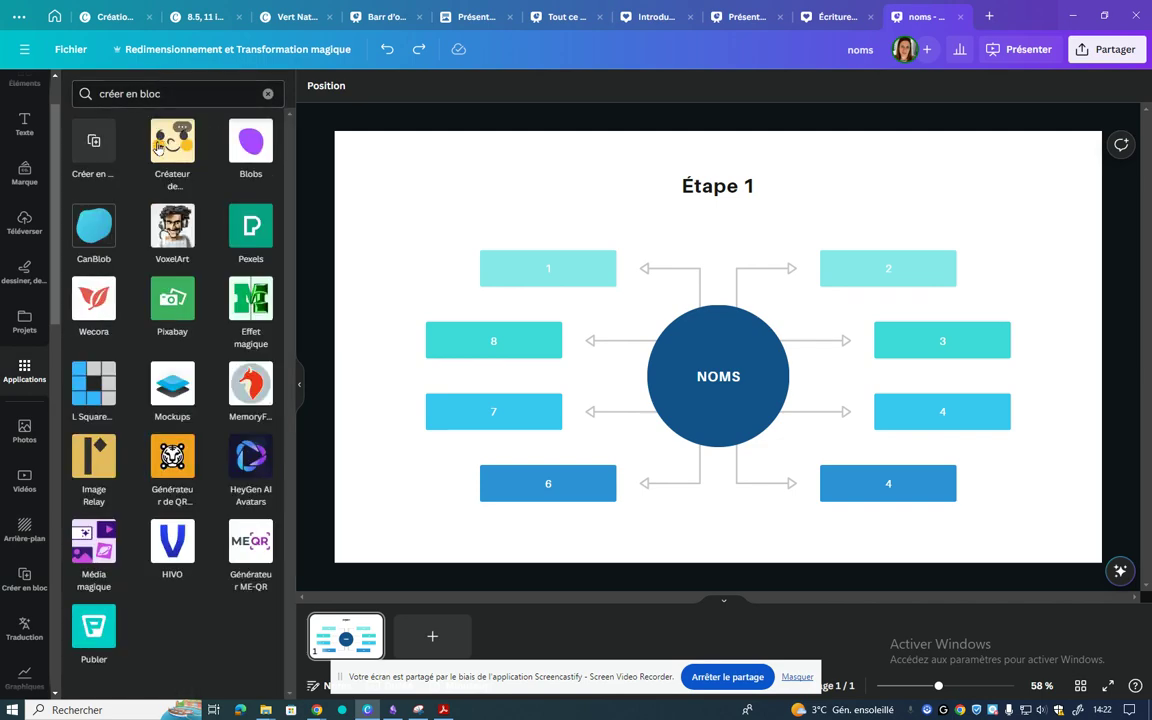
pyautogui.click(94, 143)
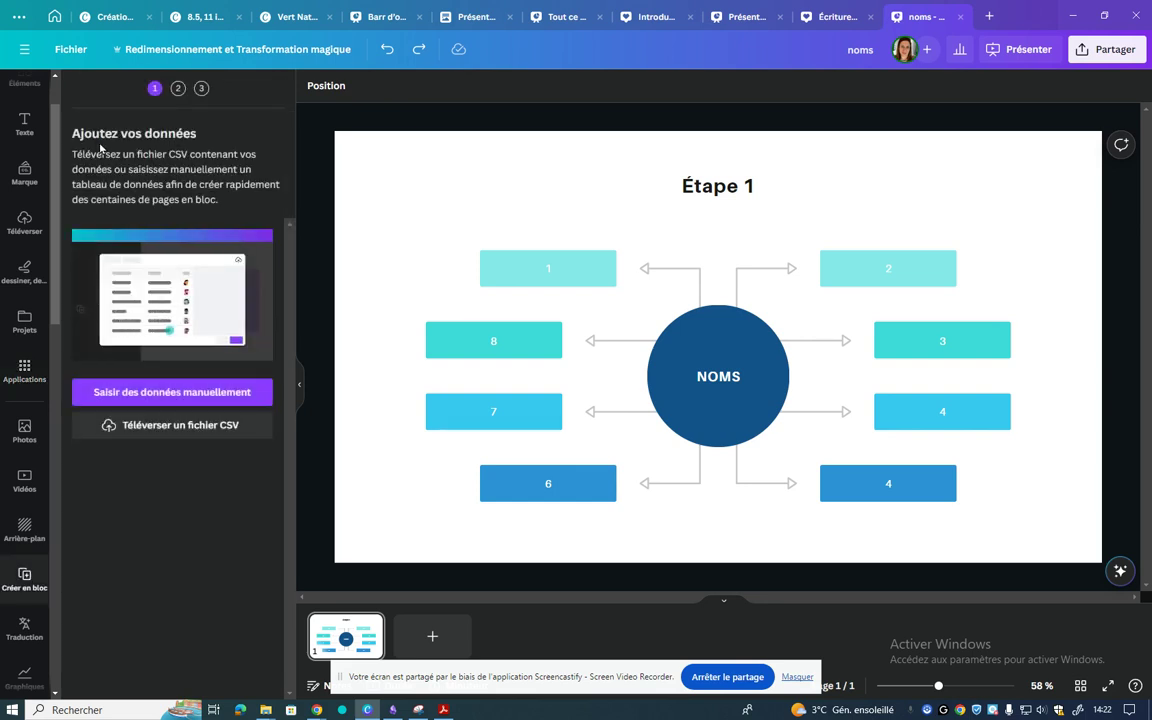
# - Upload the recent travaux_geographie CSV from Accès rapide into bulk create
pyautogui.click(157, 428)
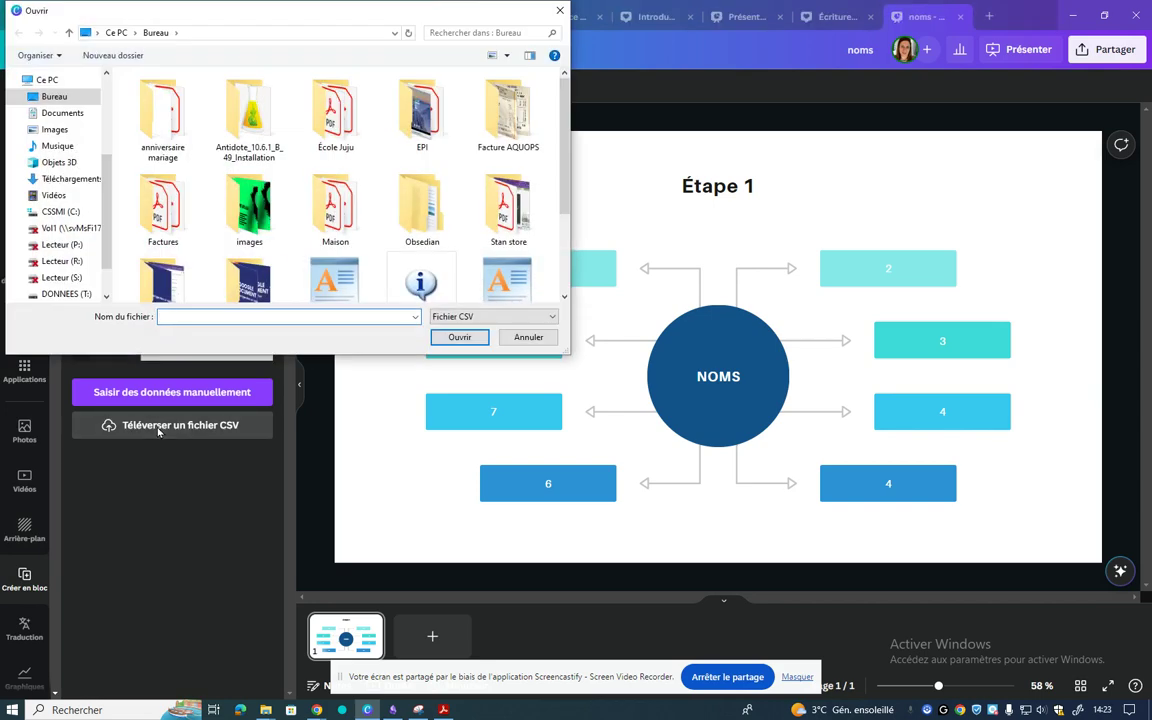
pyautogui.scroll(2, 72, 92)
pyautogui.scroll(1, 63, 90)
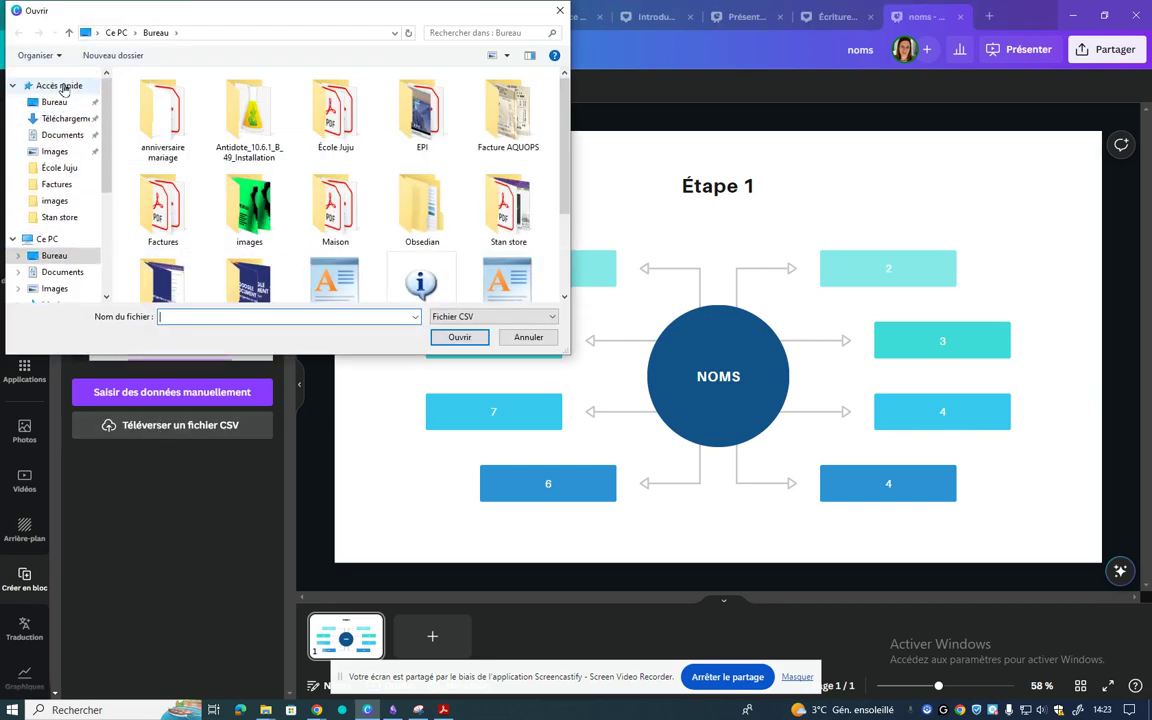
pyautogui.click(60, 86)
pyautogui.scroll(-1, 240, 220)
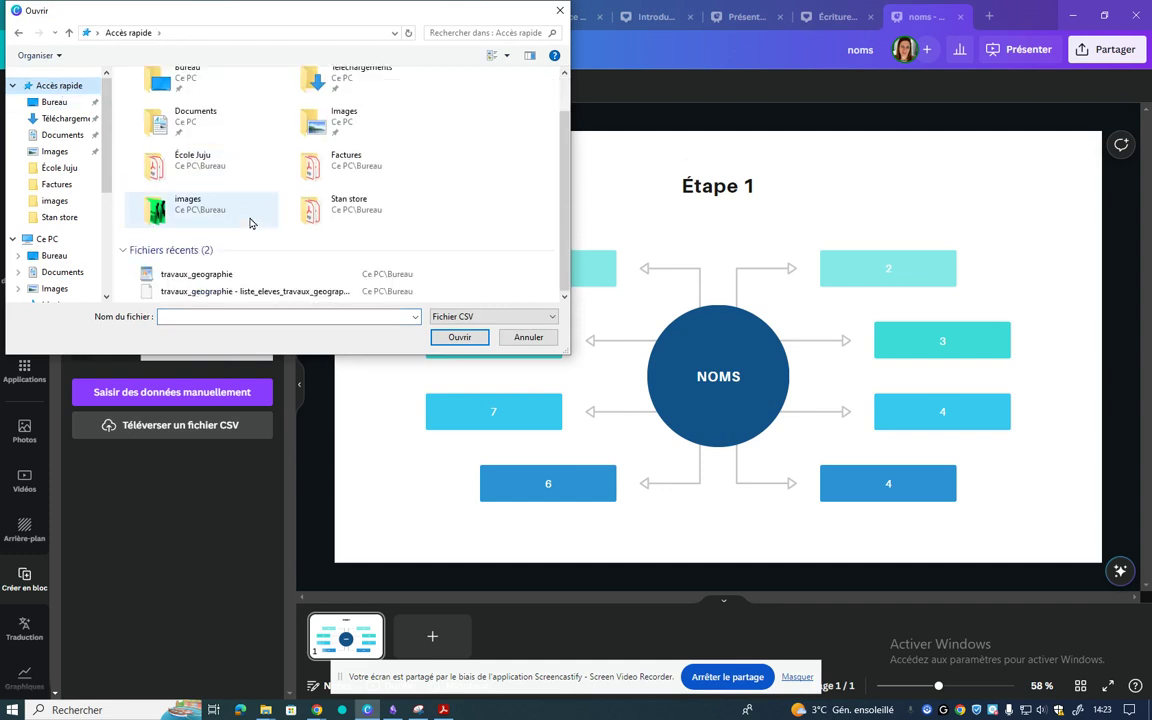
pyautogui.click(222, 275)
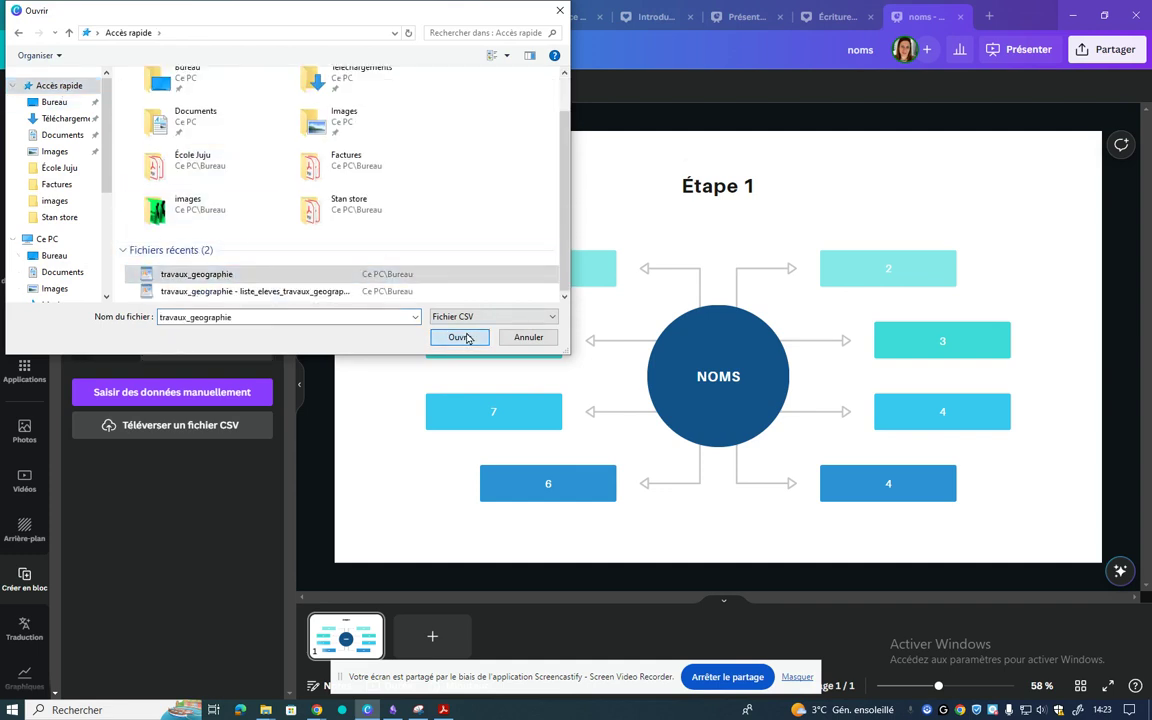
pyautogui.click(462, 337)
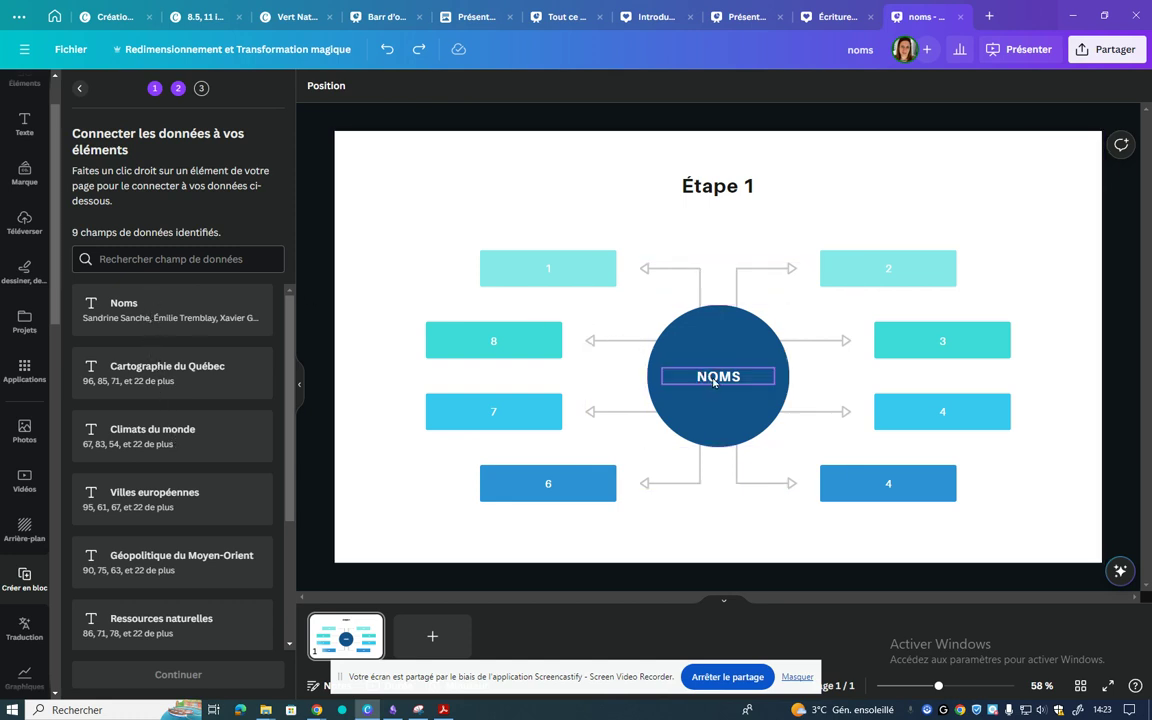
# - Connect the centre NOMS text to Noms and the top-right box to Cartographie du Québec
pyautogui.click(714, 381)
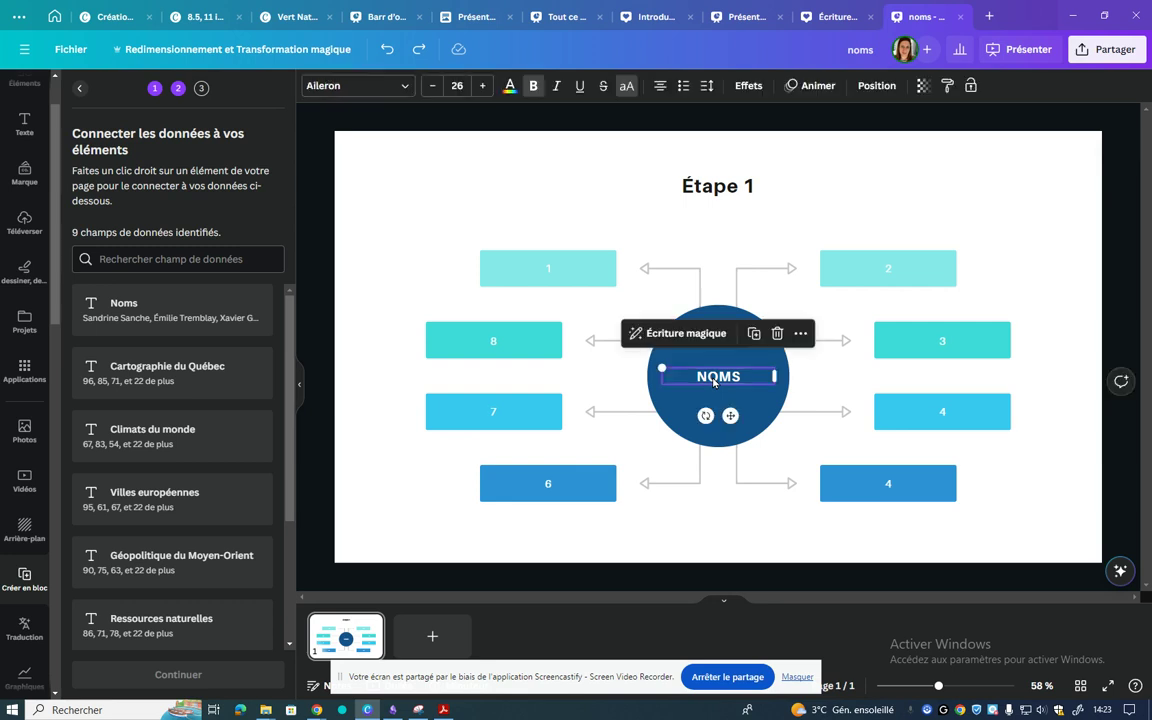
pyautogui.click(800, 336)
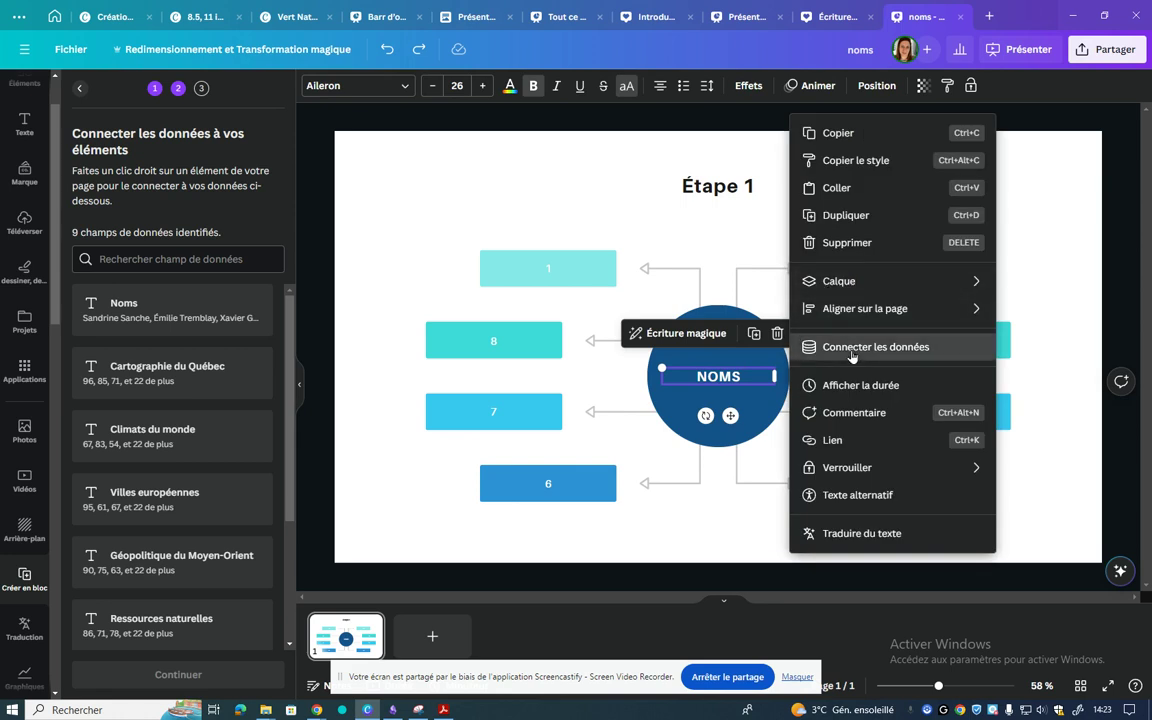
pyautogui.click(851, 347)
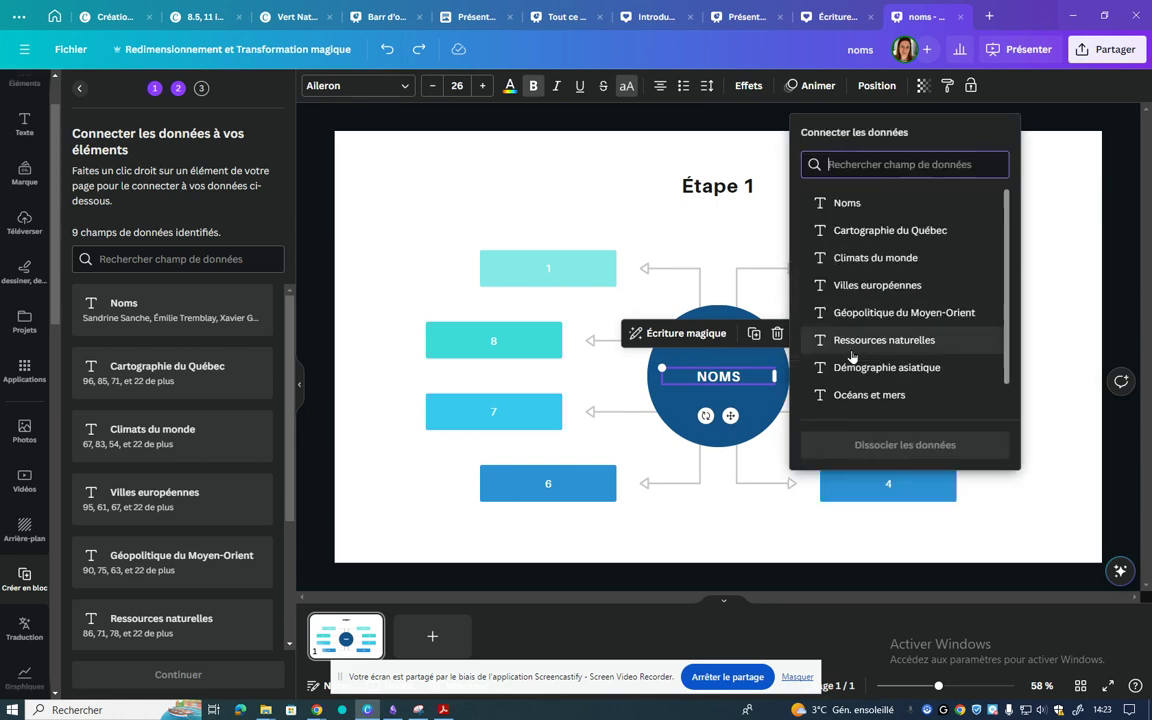
pyautogui.click(855, 204)
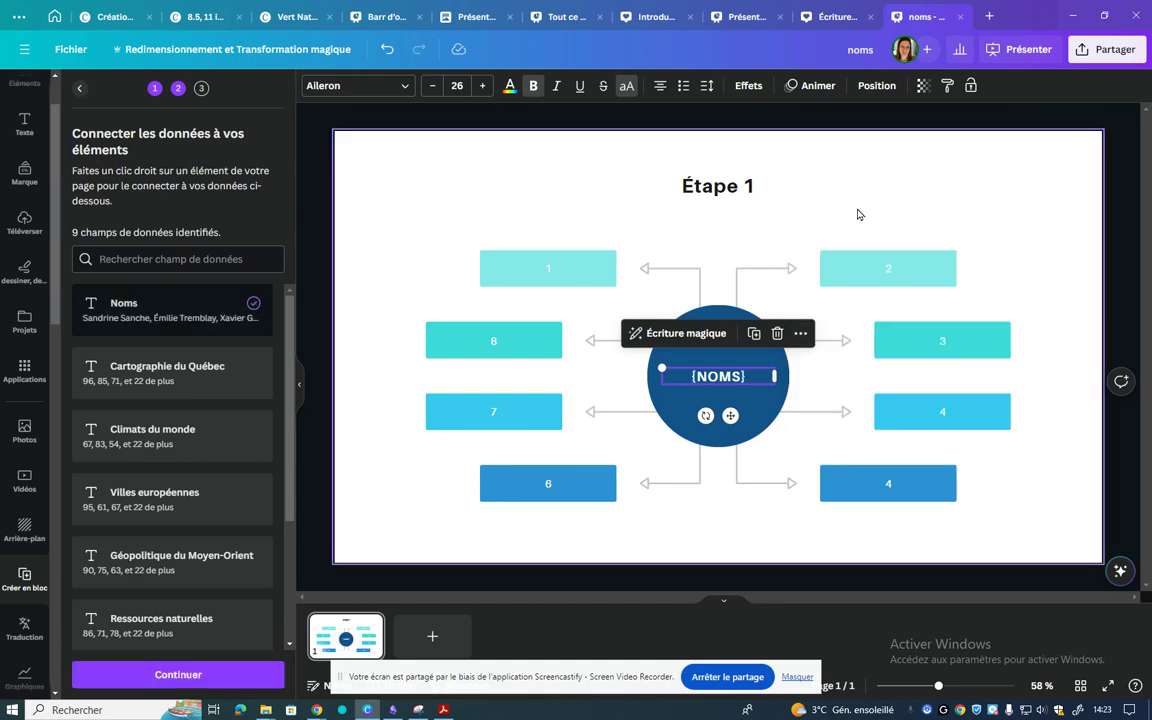
pyautogui.click(891, 266)
pyautogui.click(969, 230)
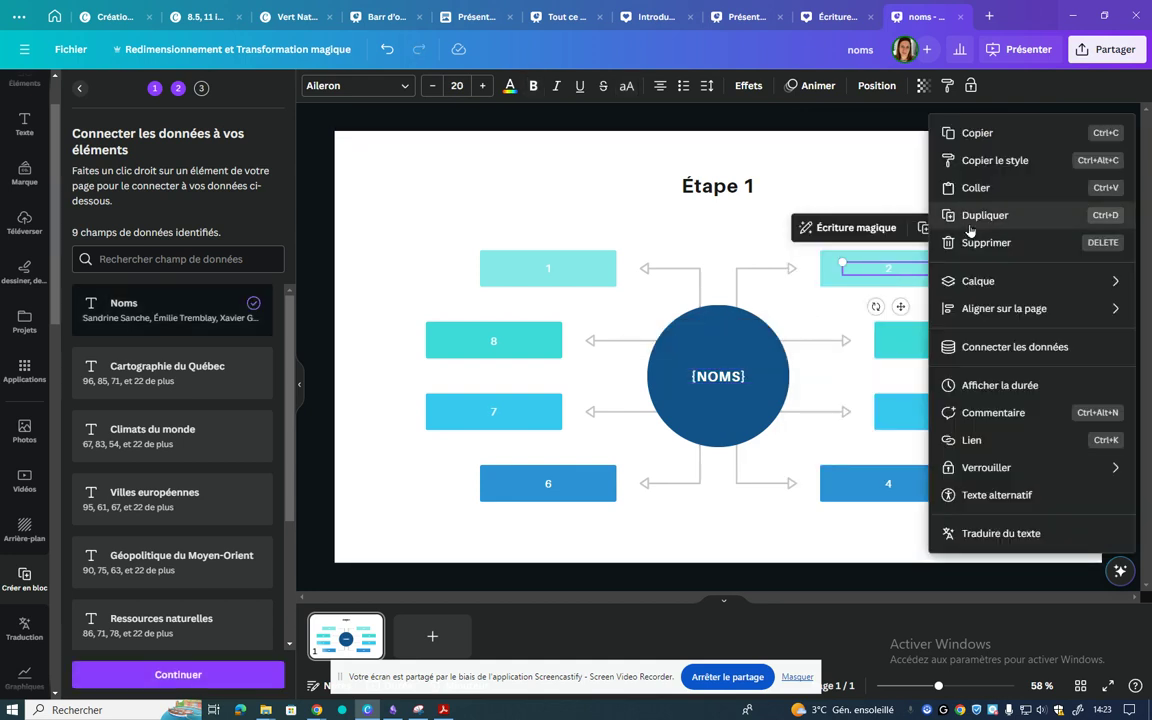
pyautogui.click(997, 347)
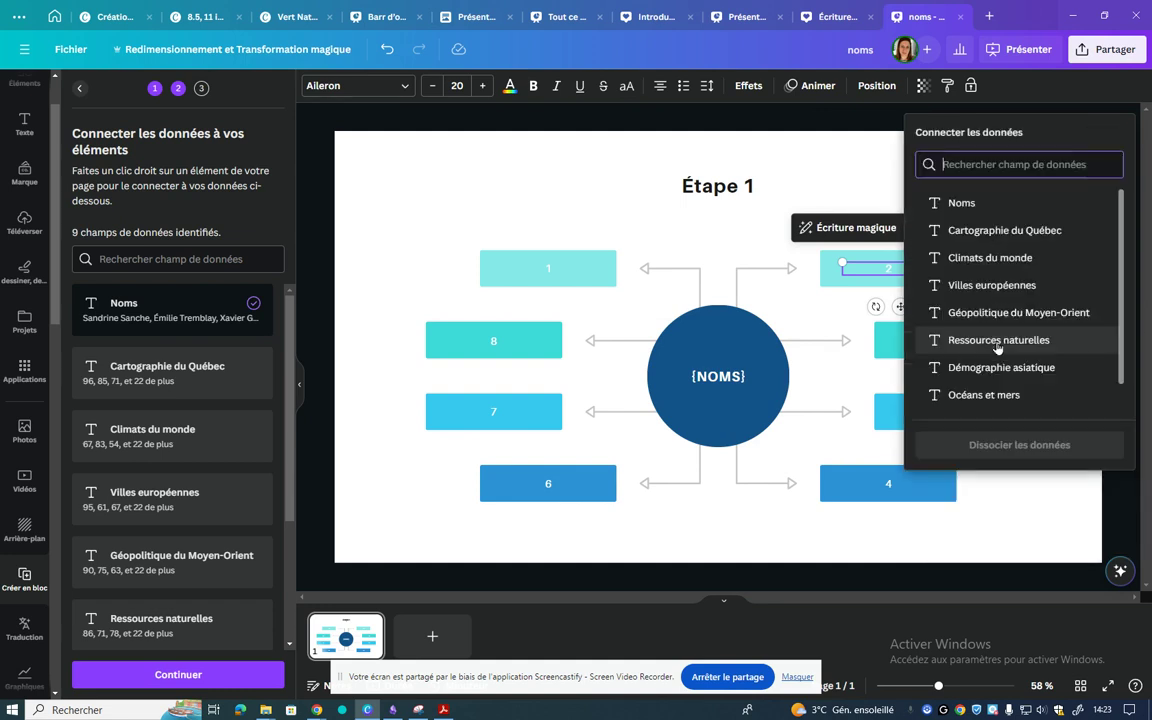
pyautogui.click(983, 229)
# - Connect the right-side 3 and 4 boxes to Climats du monde and Villes européennes
pyautogui.click(941, 343)
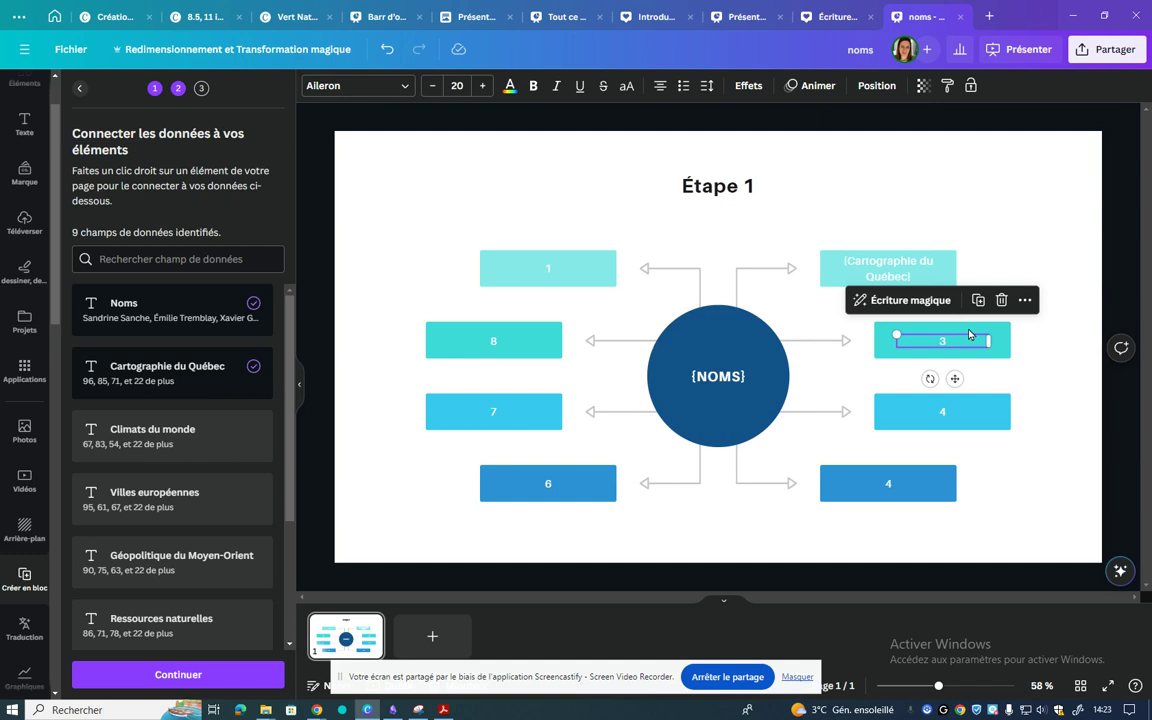
pyautogui.click(1025, 301)
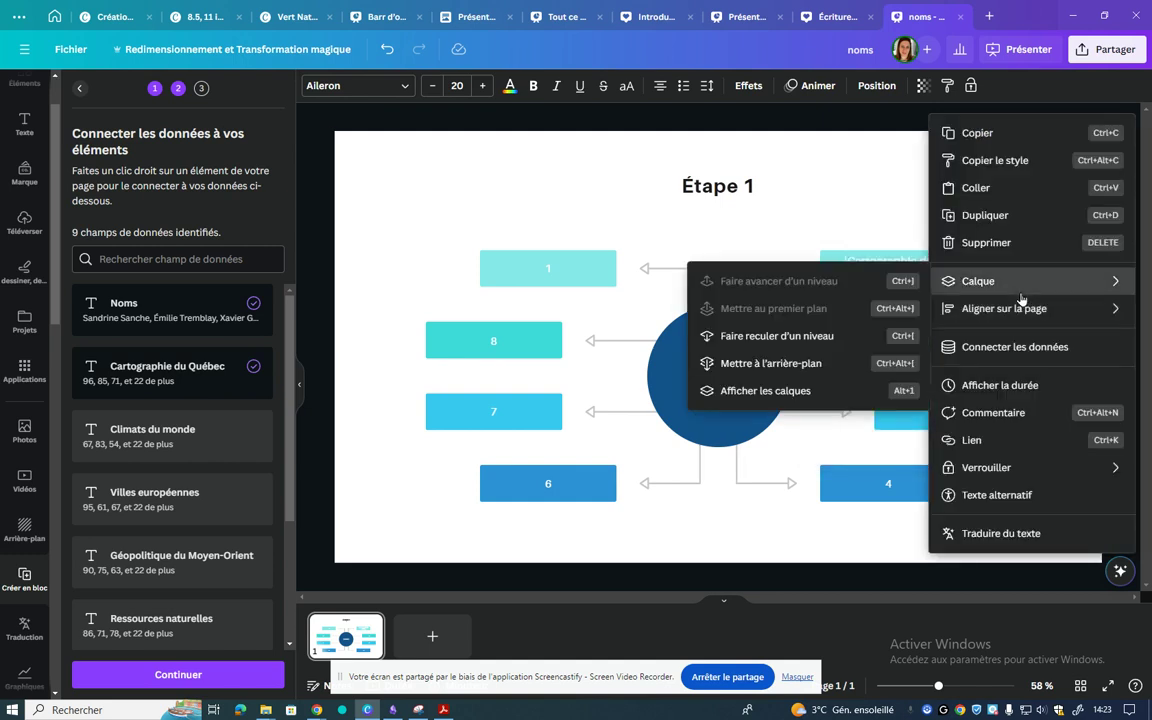
pyautogui.click(1000, 347)
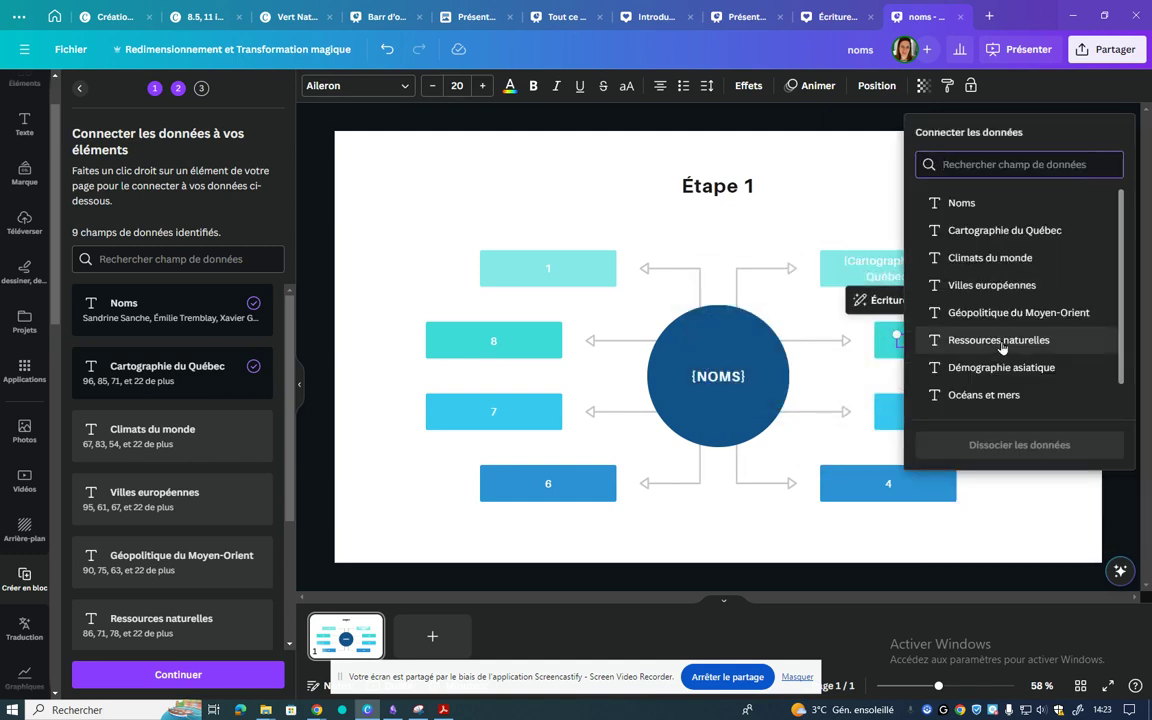
pyautogui.click(995, 258)
pyautogui.click(948, 411)
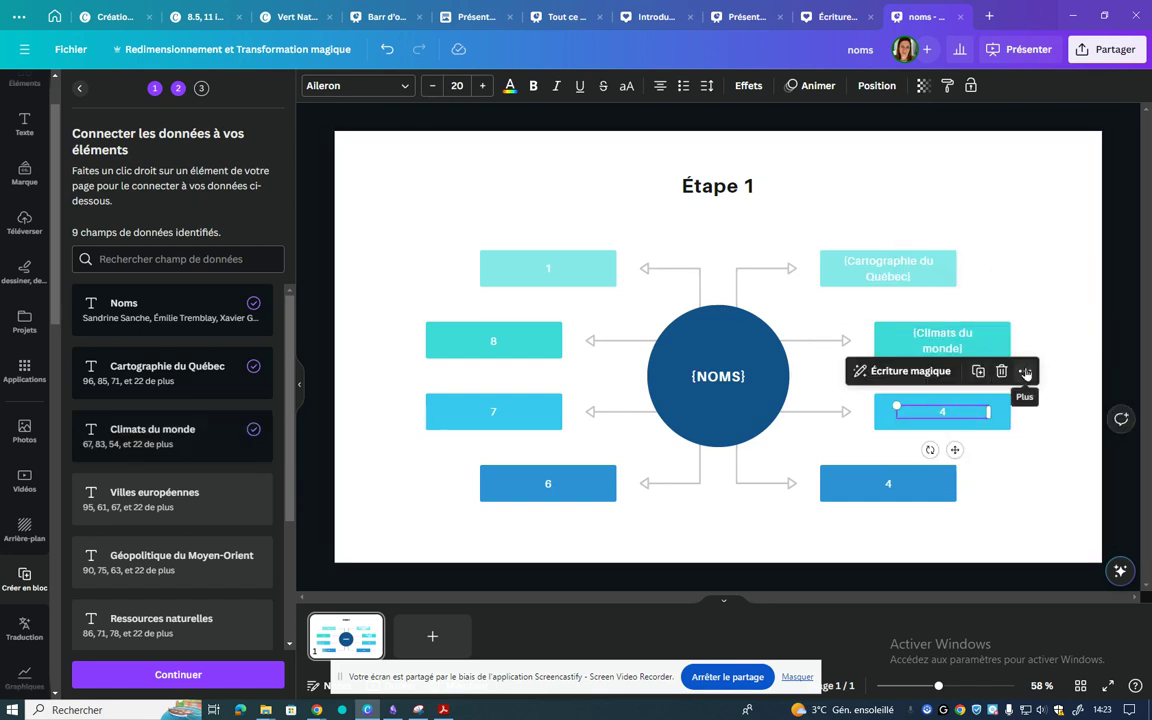
pyautogui.click(1025, 371)
pyautogui.click(1015, 346)
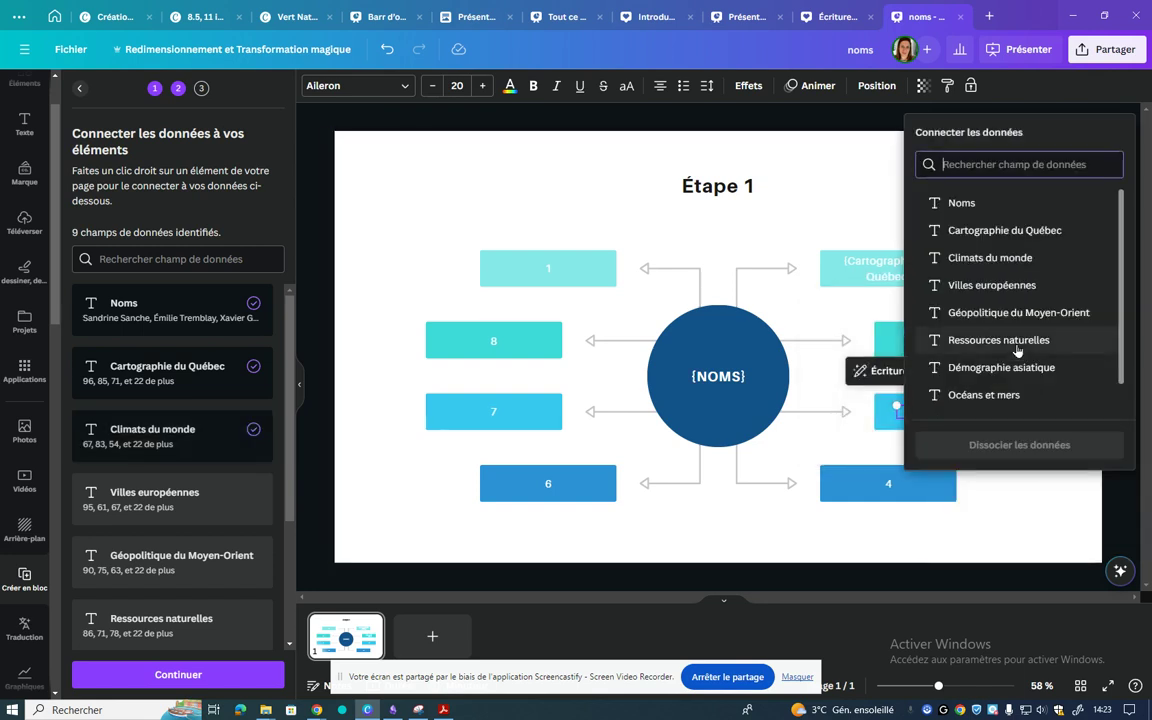
pyautogui.click(994, 286)
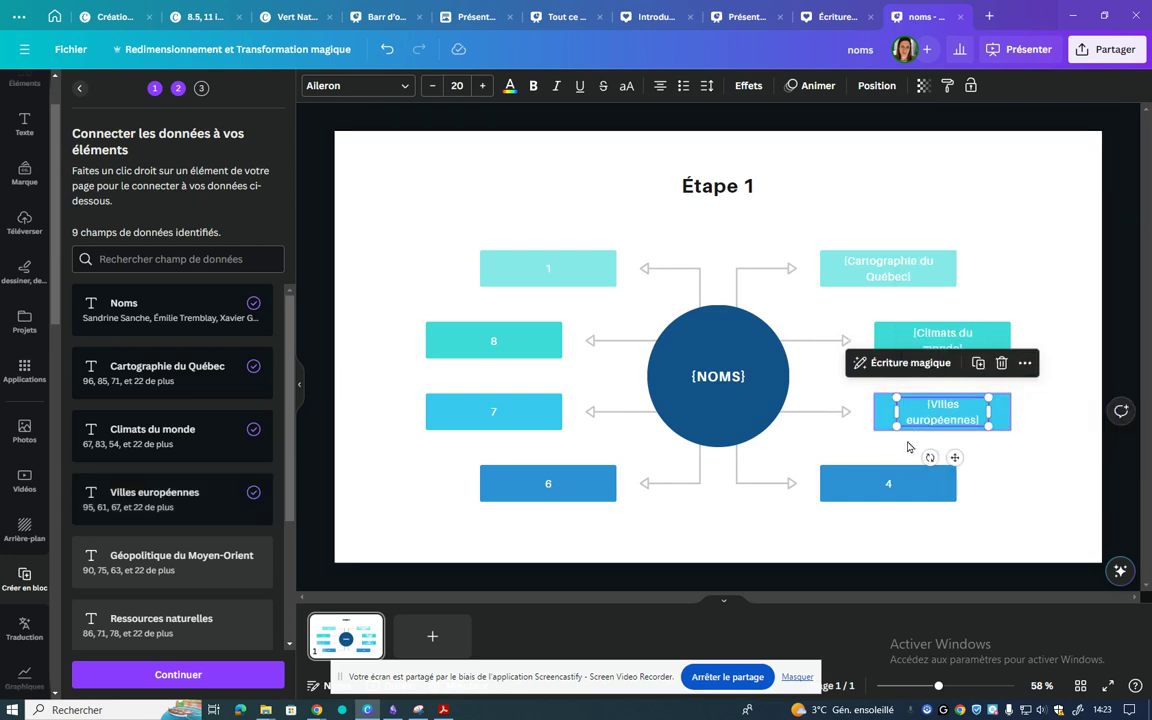
# - Connect the bottom boxes to Géopolitique du Moyen-Orient and Ressources naturelles
pyautogui.click(945, 480)
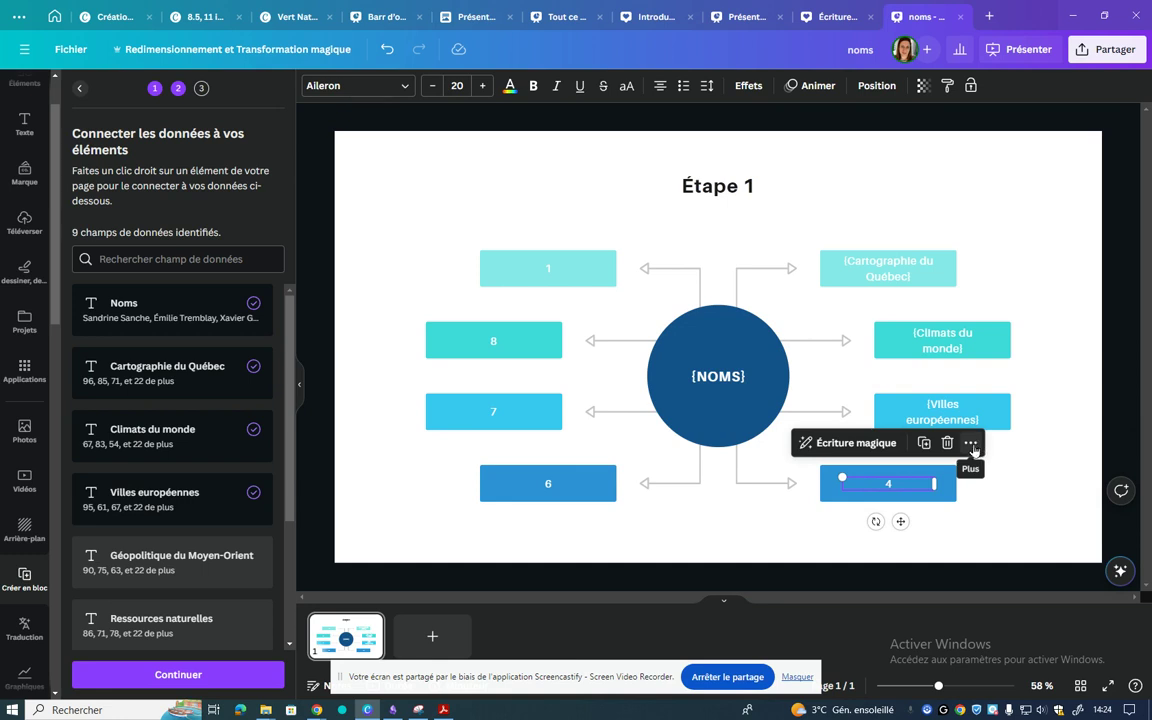
pyautogui.click(971, 444)
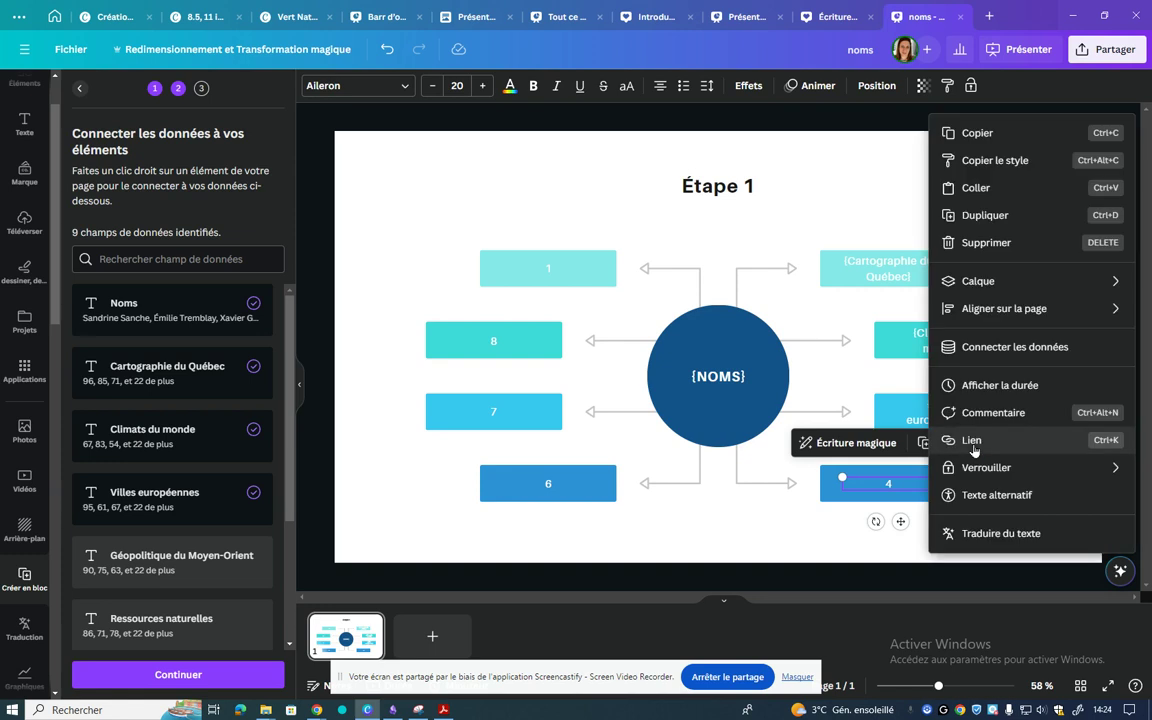
pyautogui.click(1002, 347)
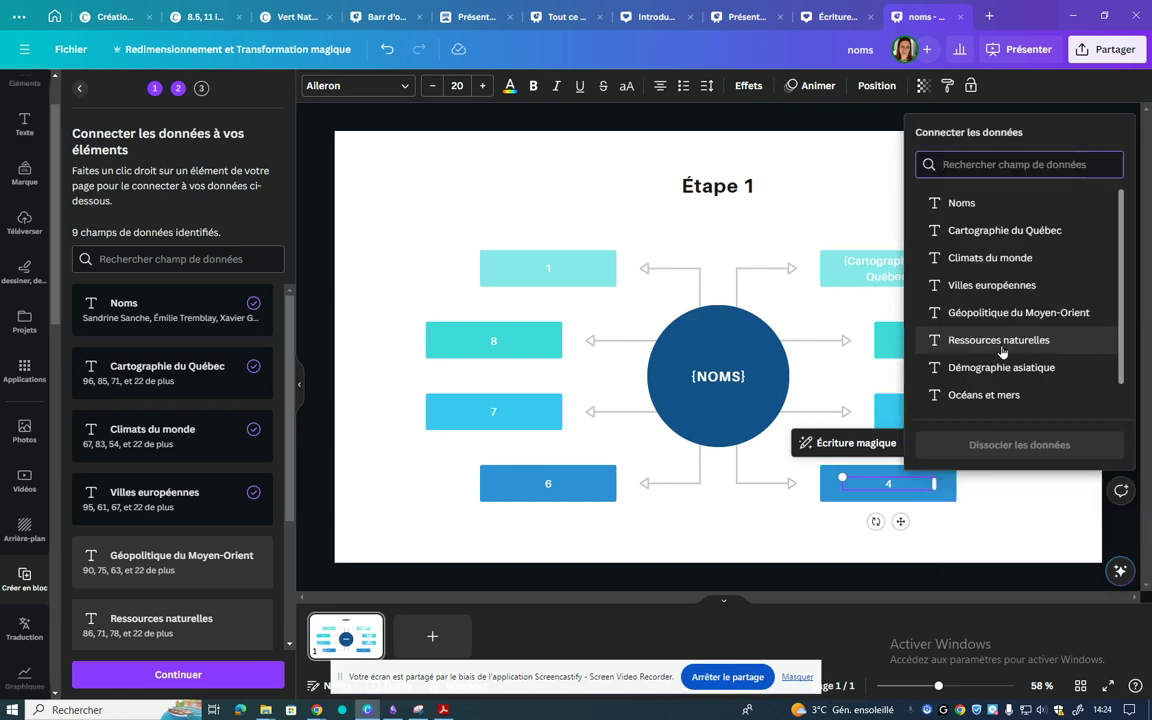
pyautogui.click(1010, 313)
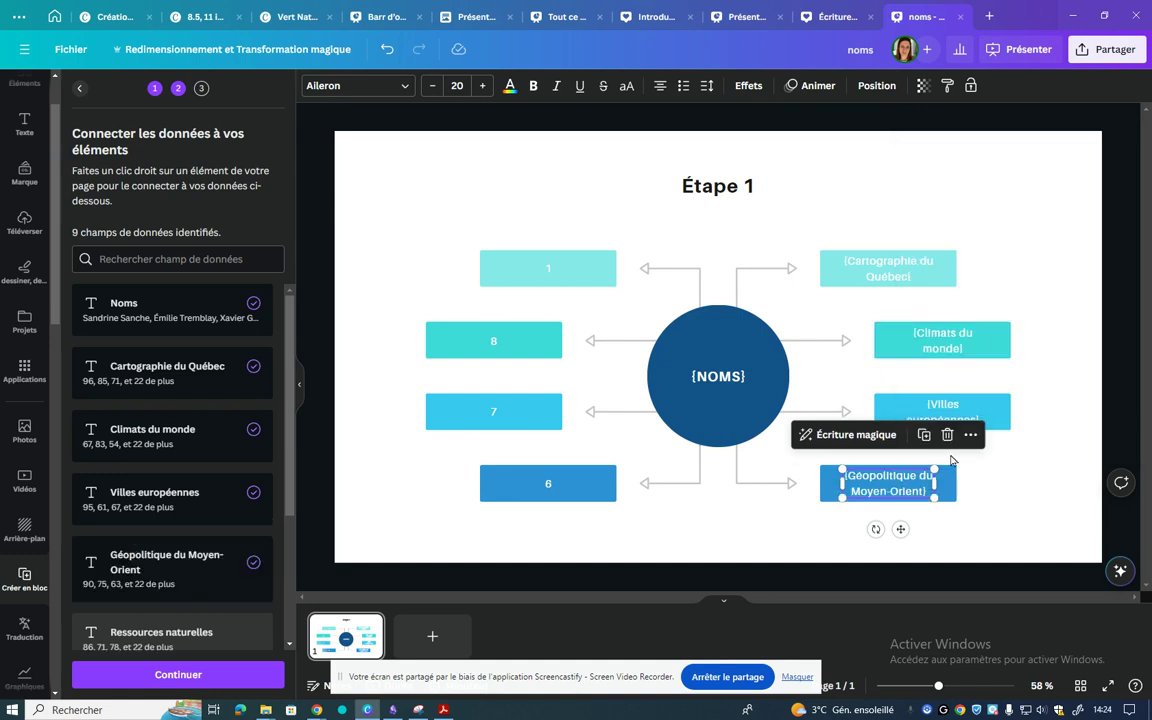
pyautogui.click(548, 483)
pyautogui.click(630, 444)
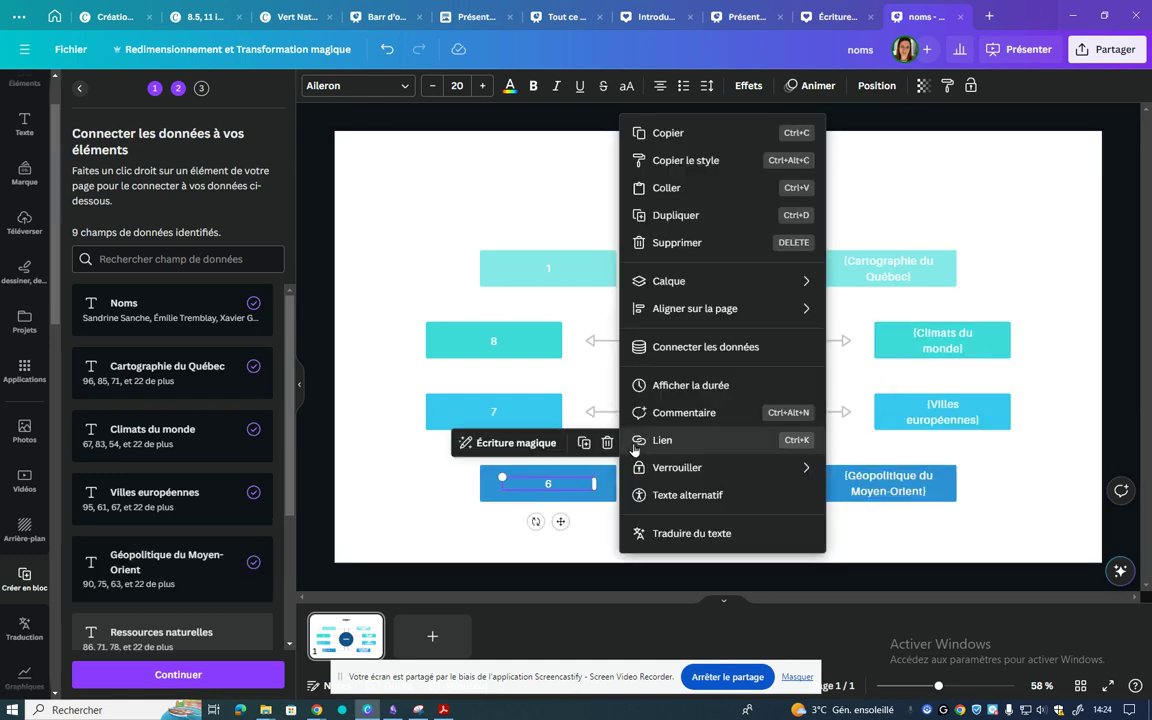
pyautogui.click(693, 350)
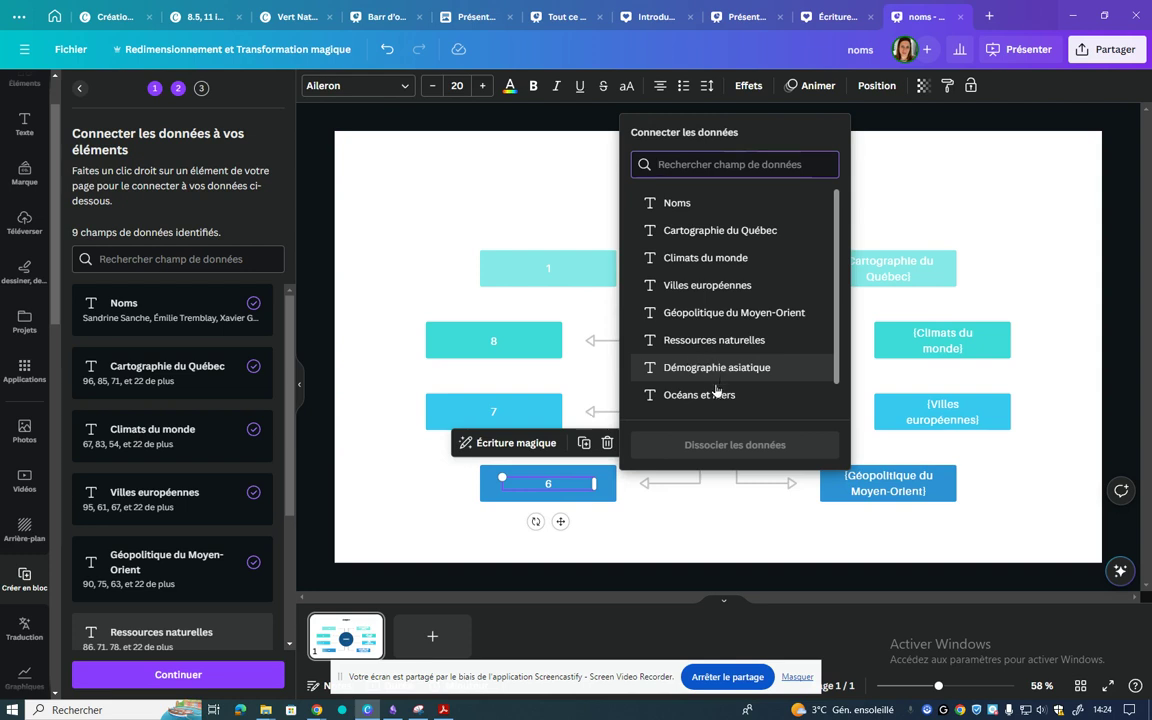
pyautogui.click(716, 341)
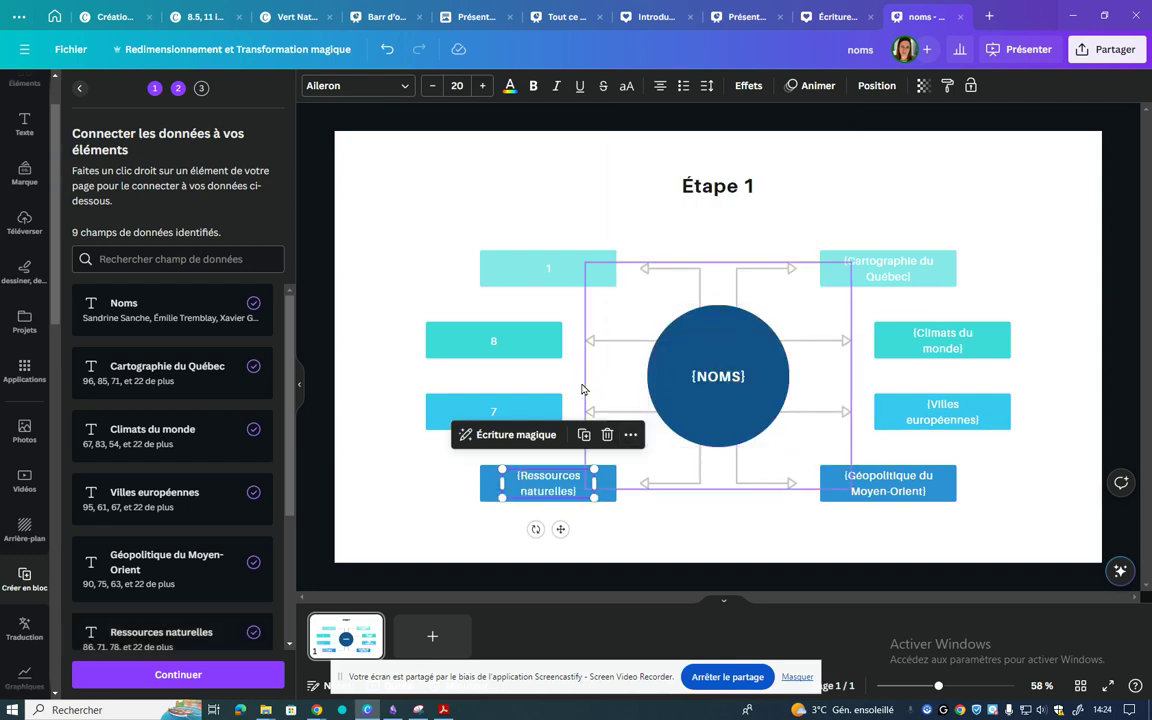
pyautogui.click(492, 411)
# - Connect the left 7 and 8 boxes to Démographie asiatique and Océans et mers
pyautogui.click(575, 371)
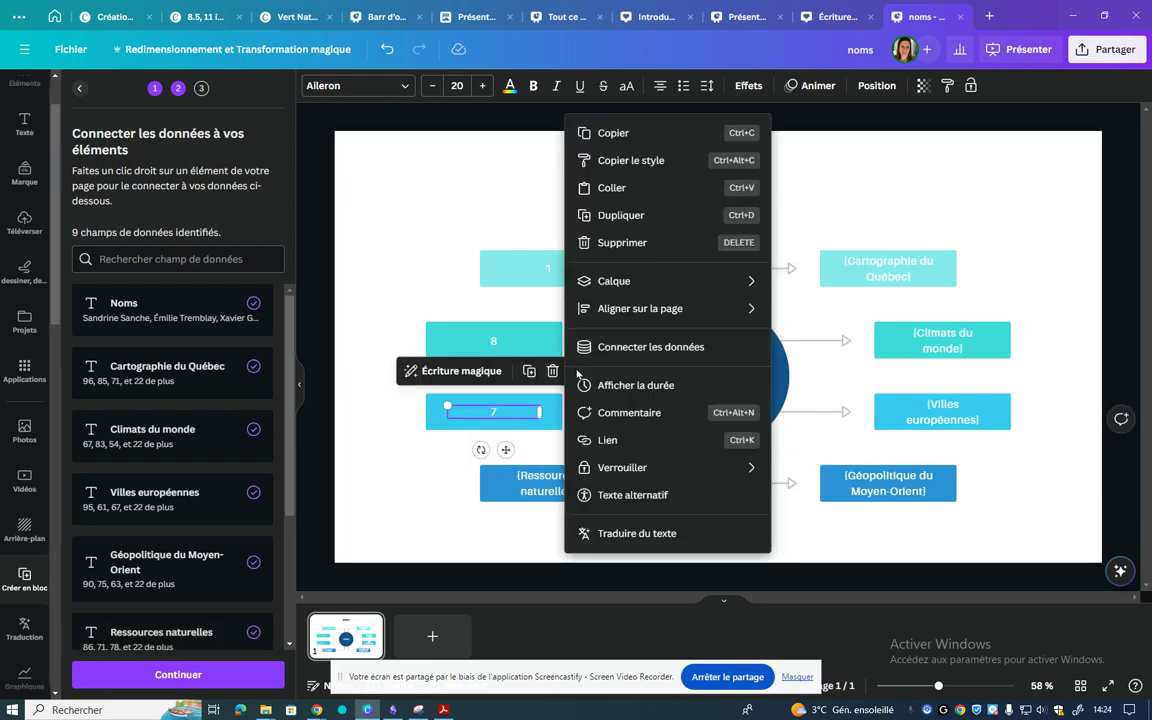
pyautogui.moveTo(614, 281)
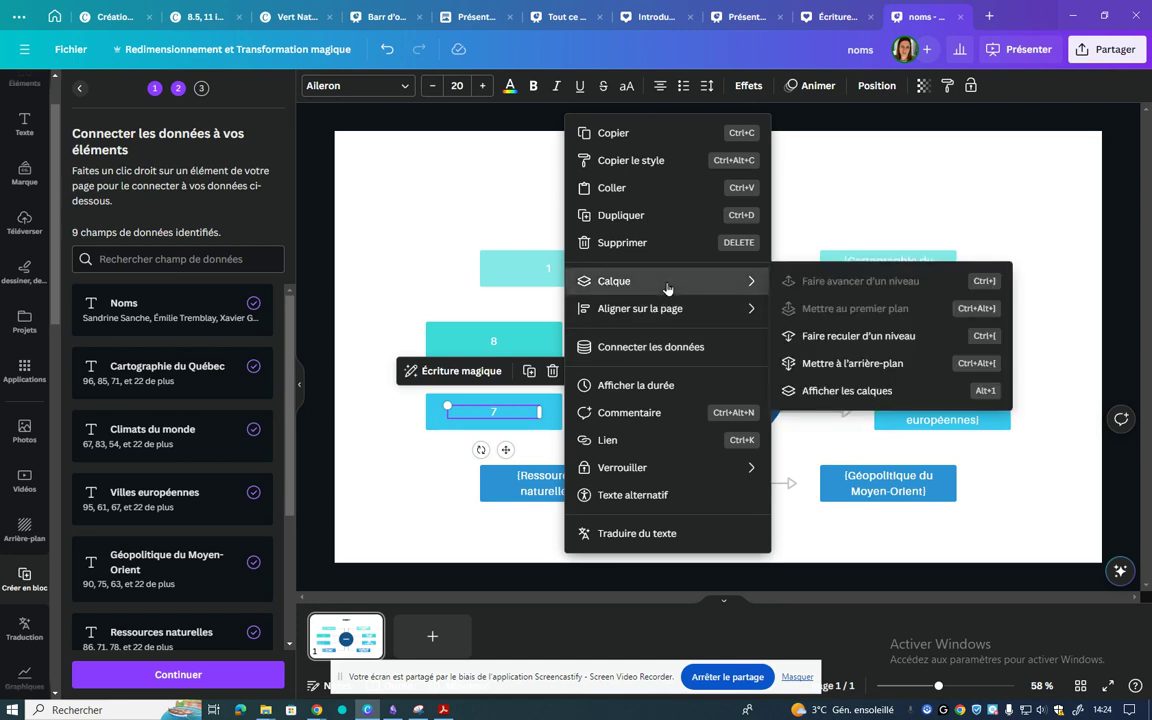
pyautogui.click(662, 346)
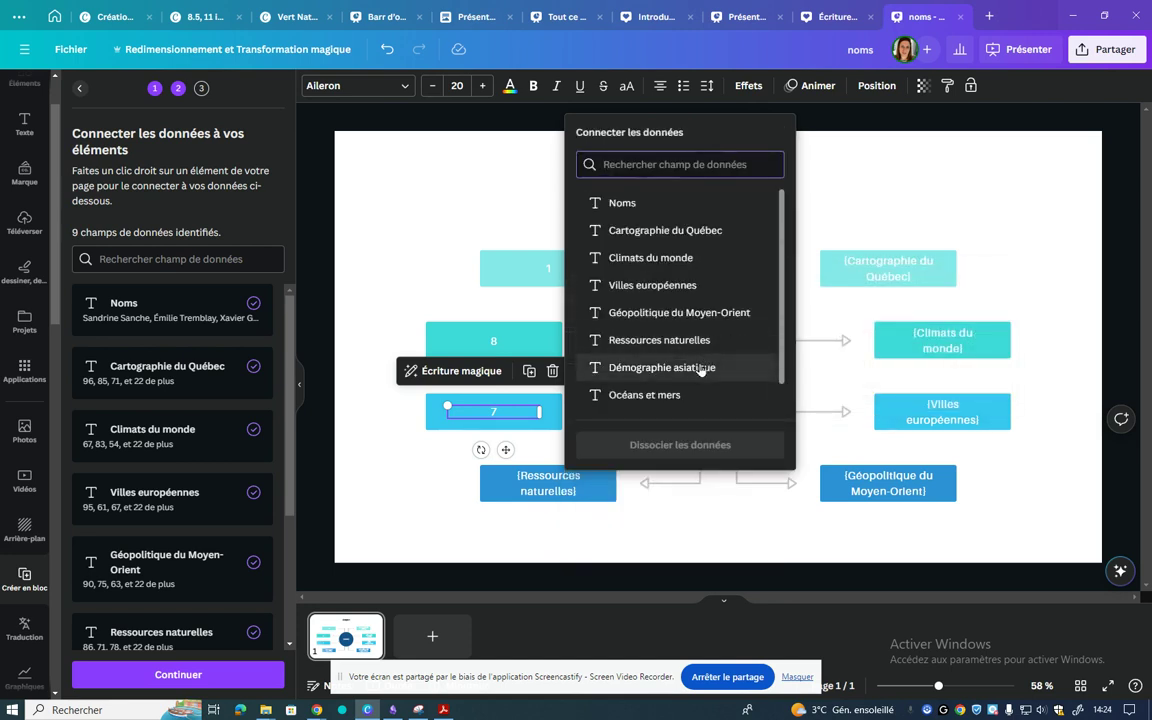
pyautogui.click(701, 369)
pyautogui.click(540, 345)
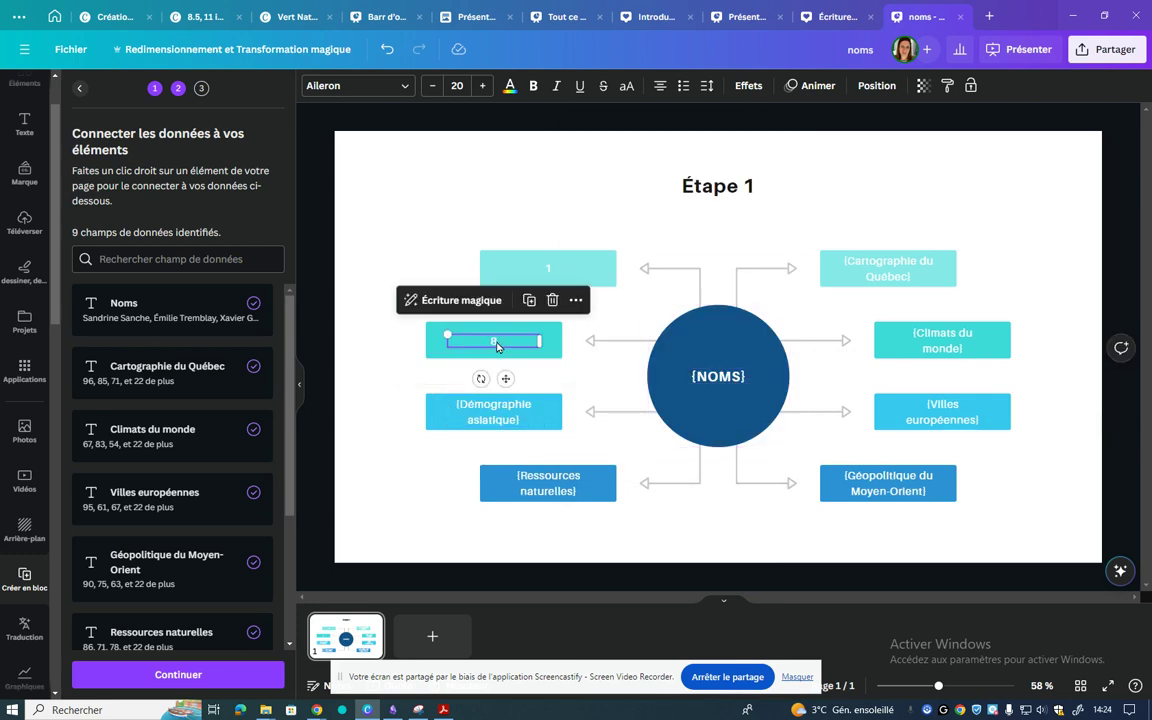
pyautogui.click(575, 301)
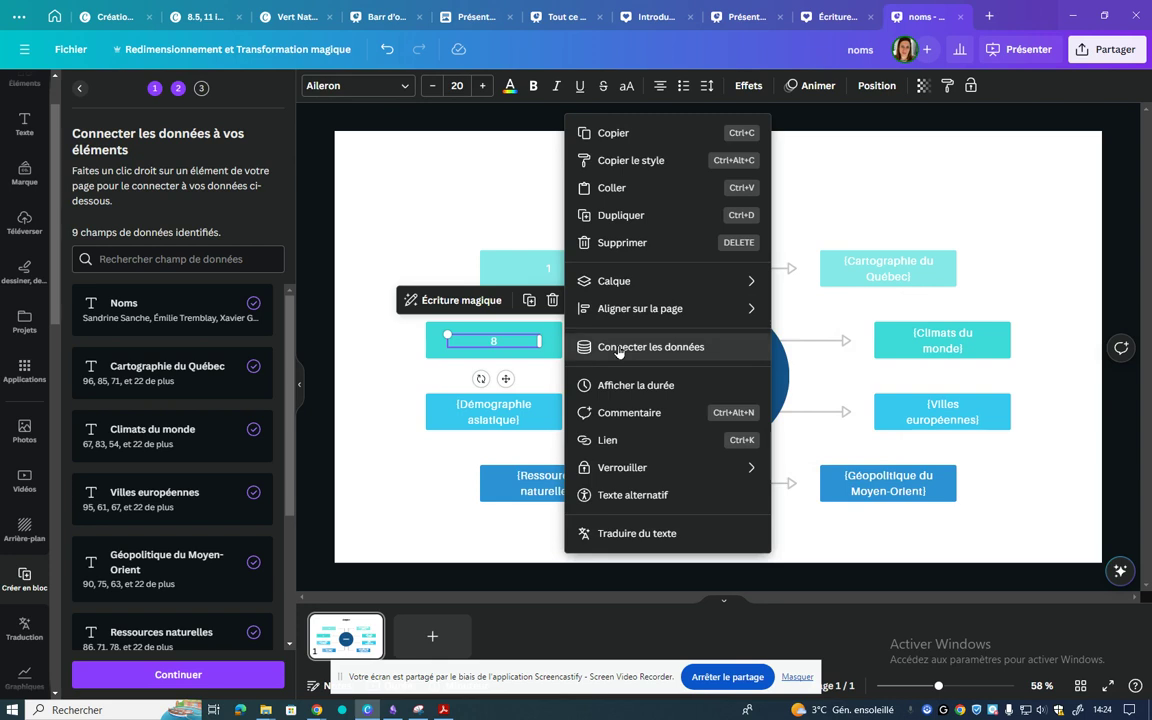
pyautogui.click(619, 347)
pyautogui.click(610, 396)
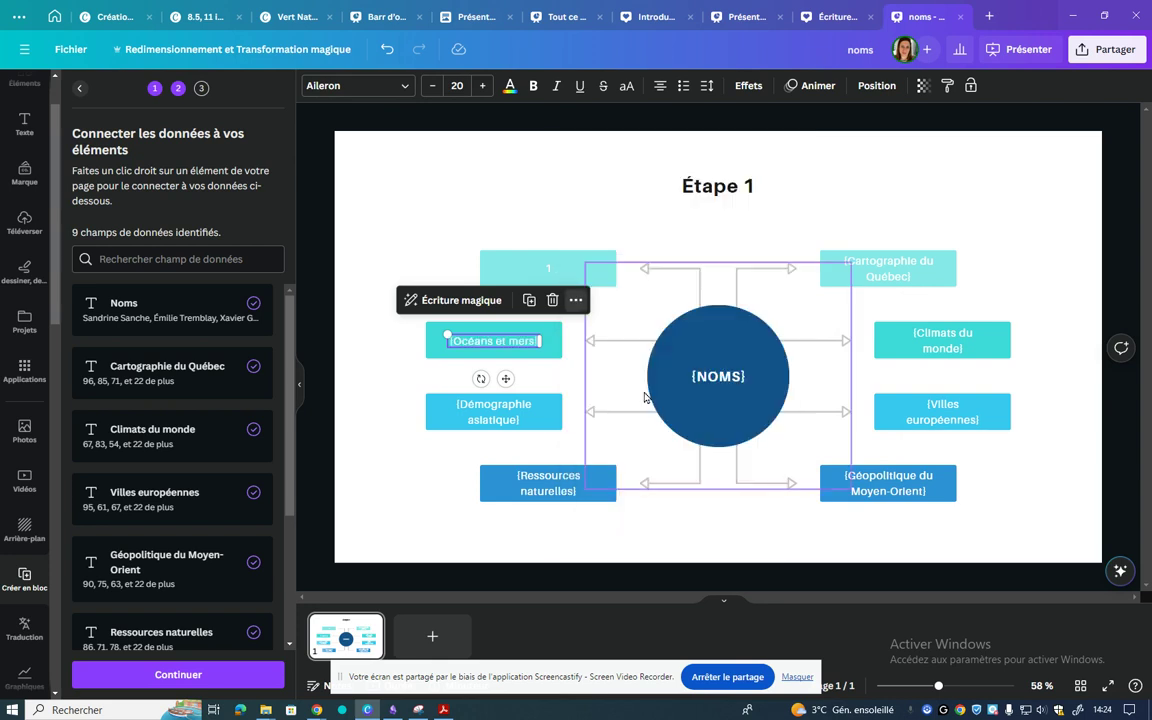
# - Connect the top-left 1 box to Écosystèmes de la toundra
pyautogui.click(550, 268)
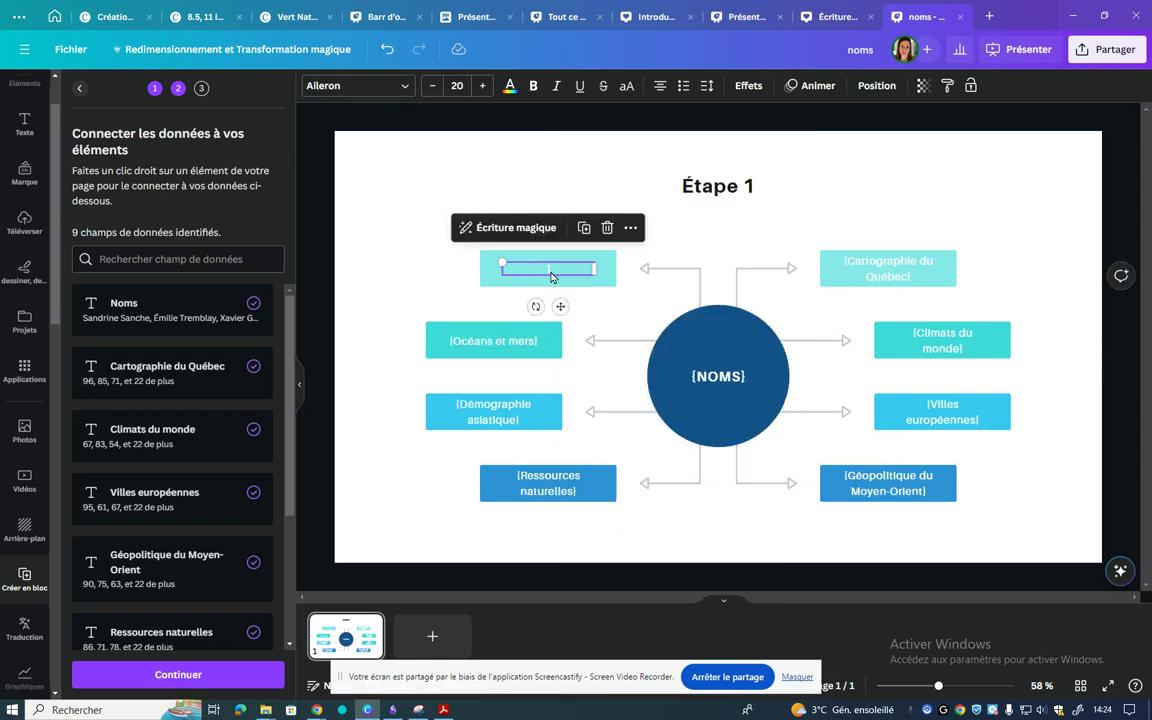
pyautogui.click(622, 233)
pyautogui.click(702, 345)
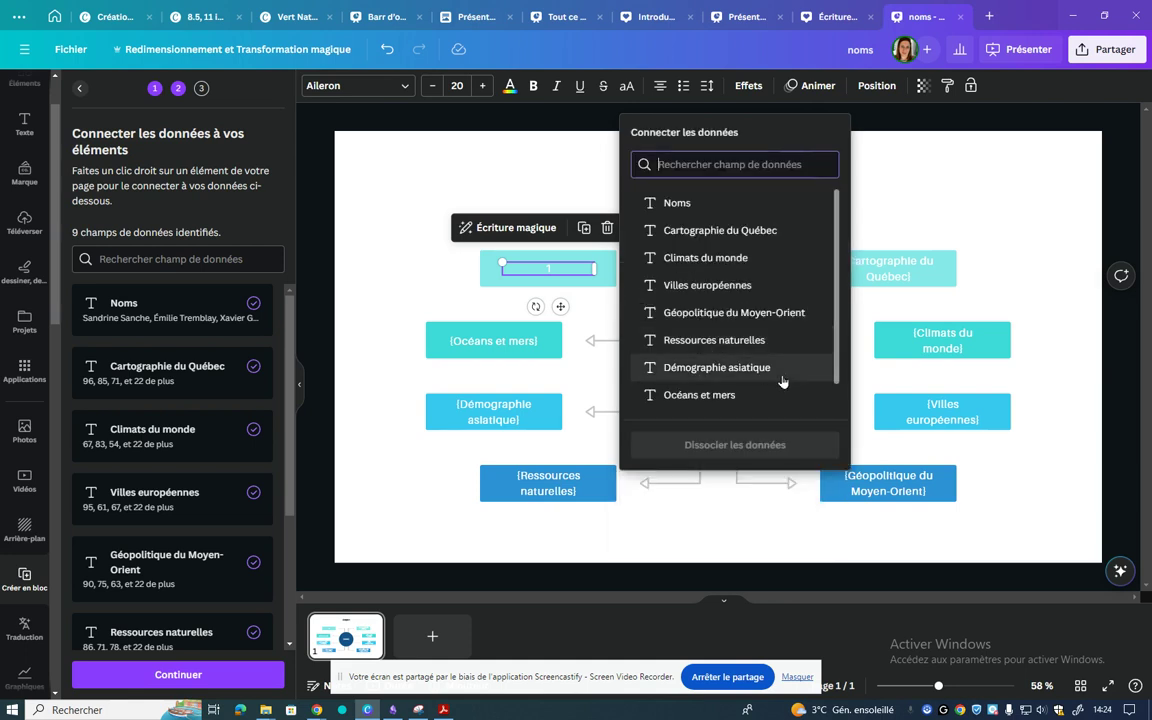
pyautogui.scroll(-1, 783, 382)
pyautogui.click(771, 395)
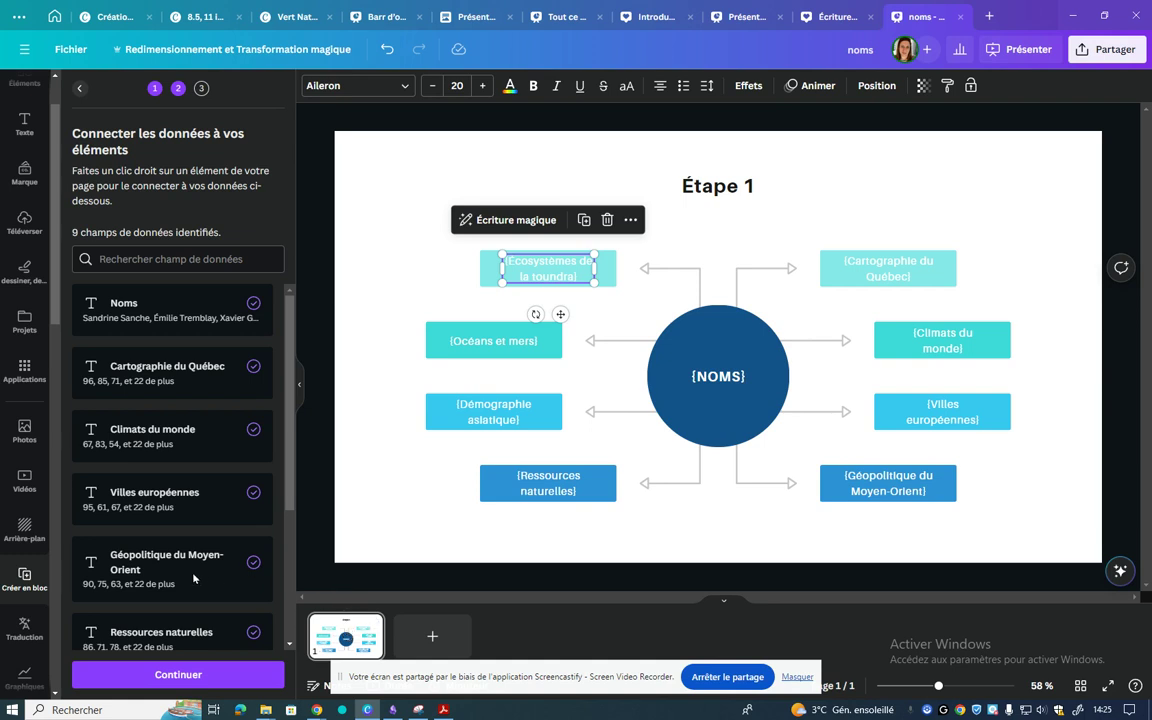
pyautogui.scroll(-3, 173, 515)
pyautogui.scroll(-2, 177, 518)
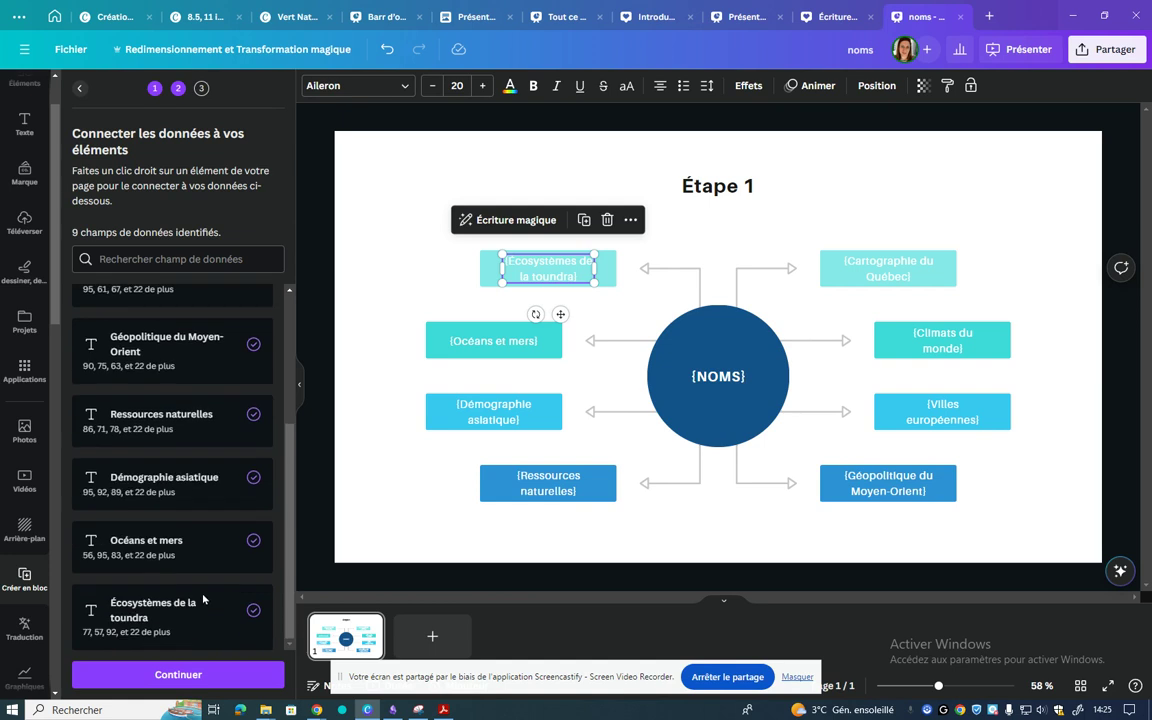
# - Apply the data with all rows selected and generate 25 designs
pyautogui.click(200, 680)
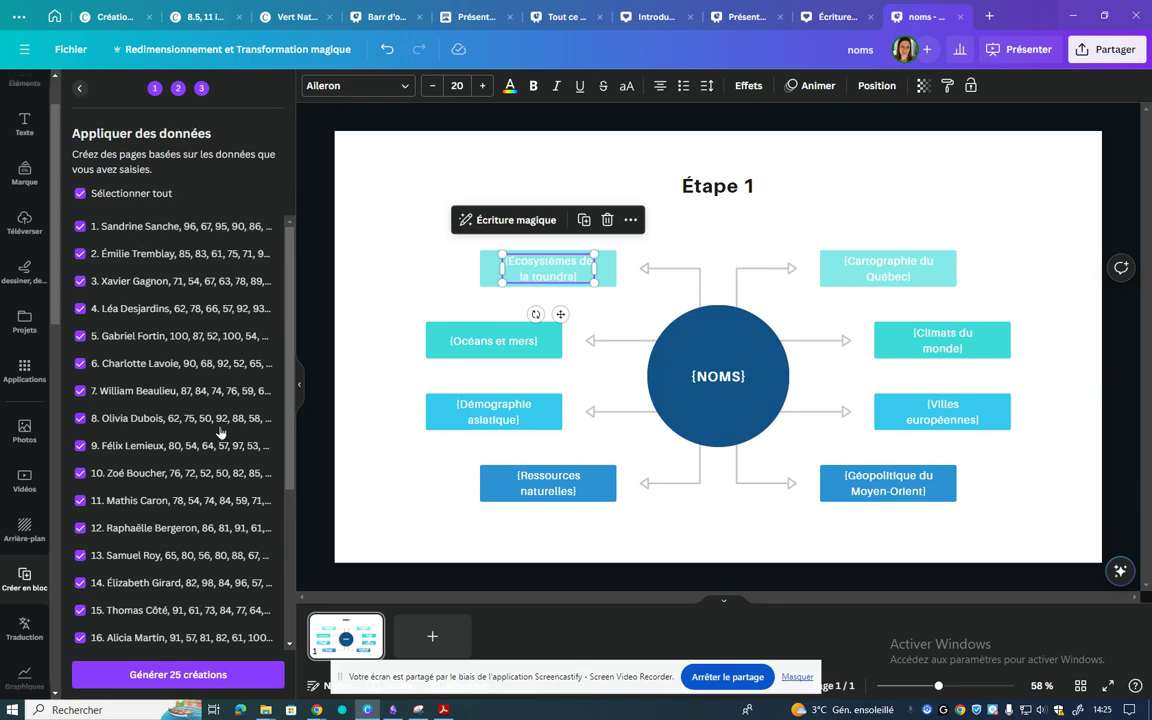
pyautogui.click(200, 677)
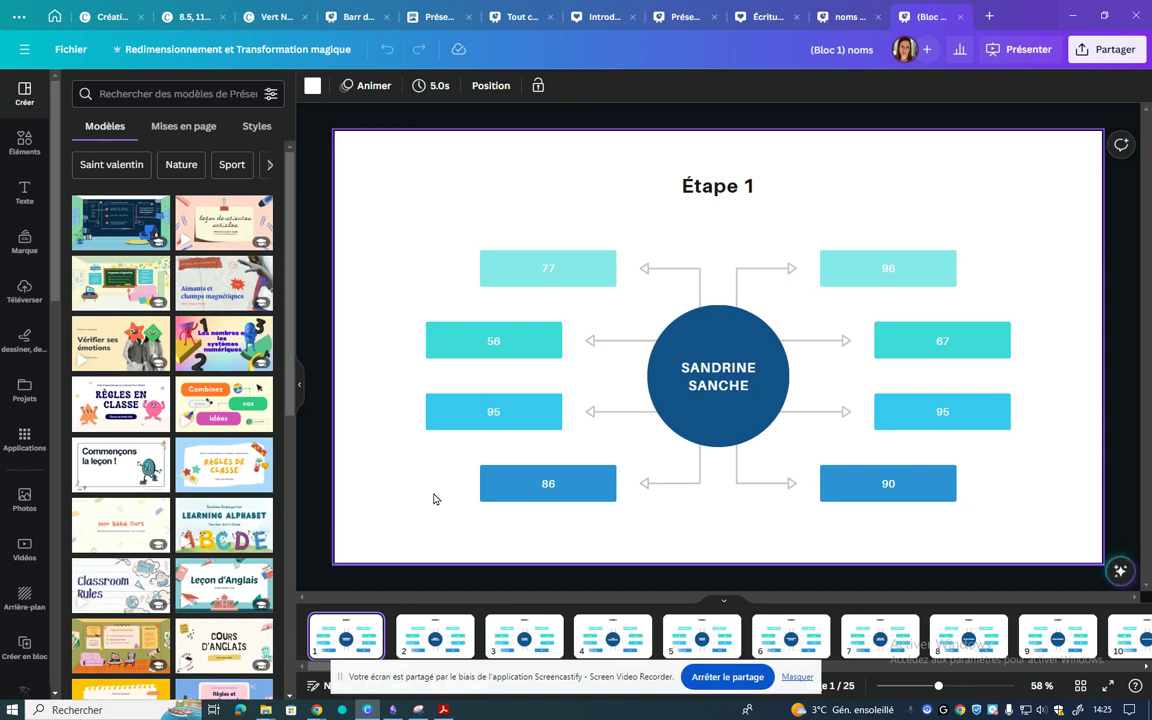
# - Check generated pages 2 through 9 for each student's name and grades
pyautogui.click(432, 645)
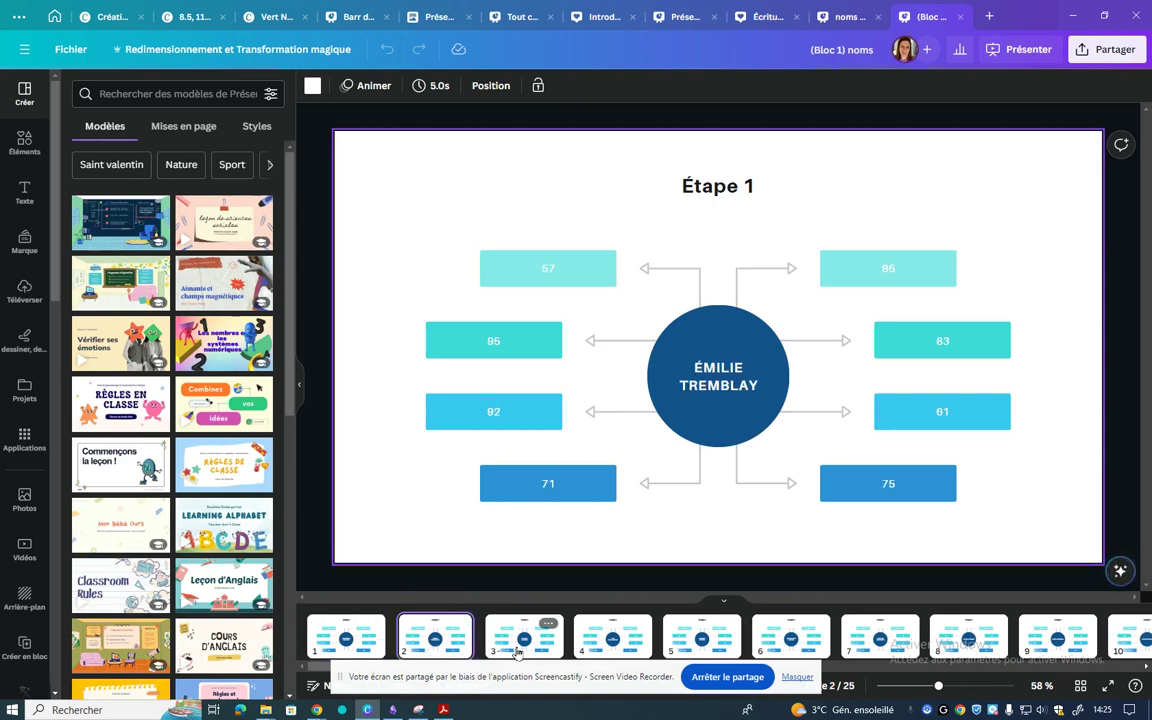
pyautogui.click(522, 645)
pyautogui.click(590, 645)
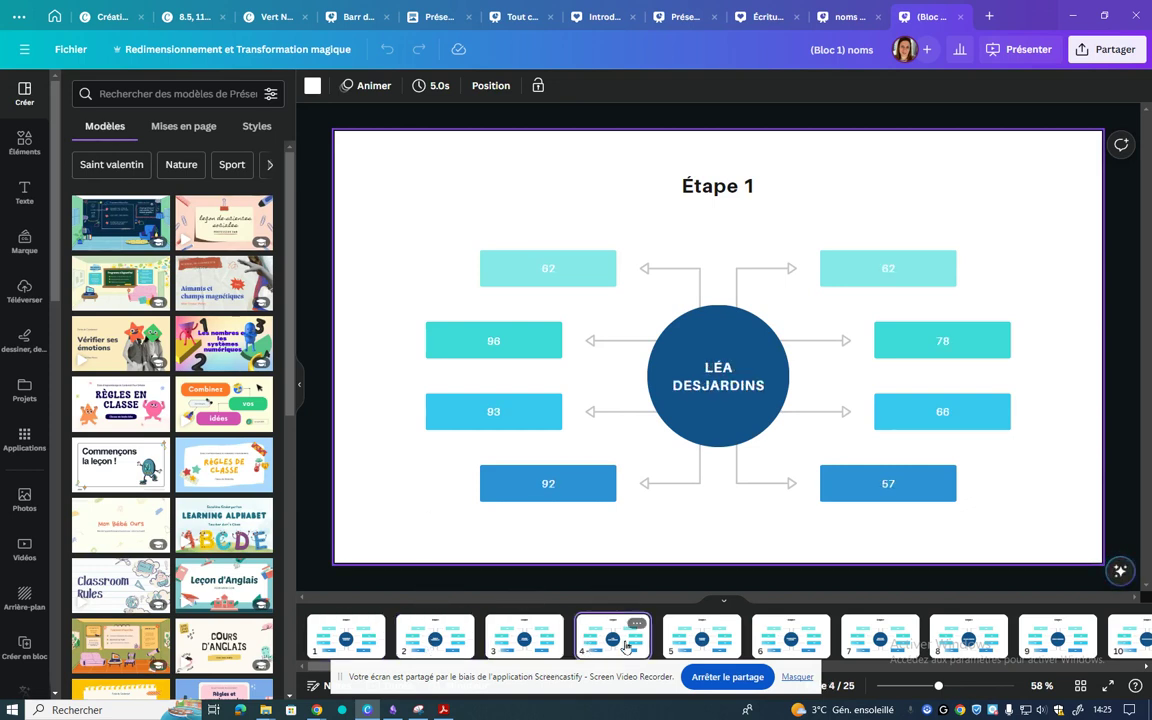
pyautogui.click(700, 645)
pyautogui.click(788, 645)
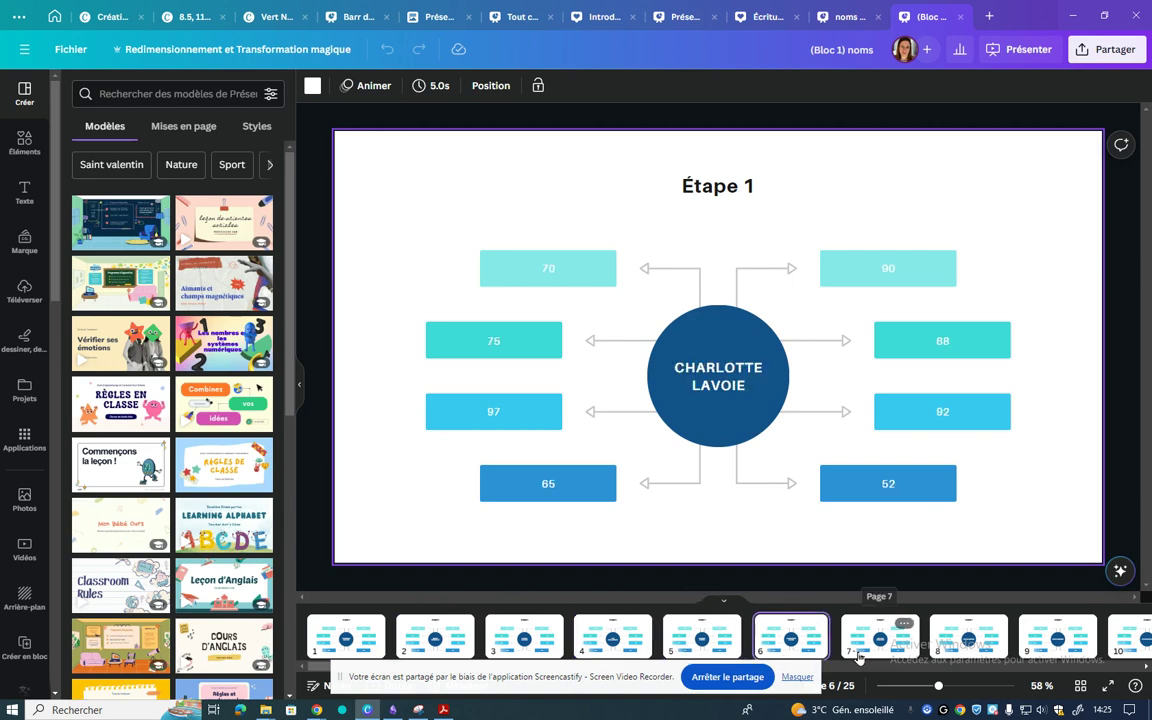
pyautogui.click(877, 645)
pyautogui.click(966, 645)
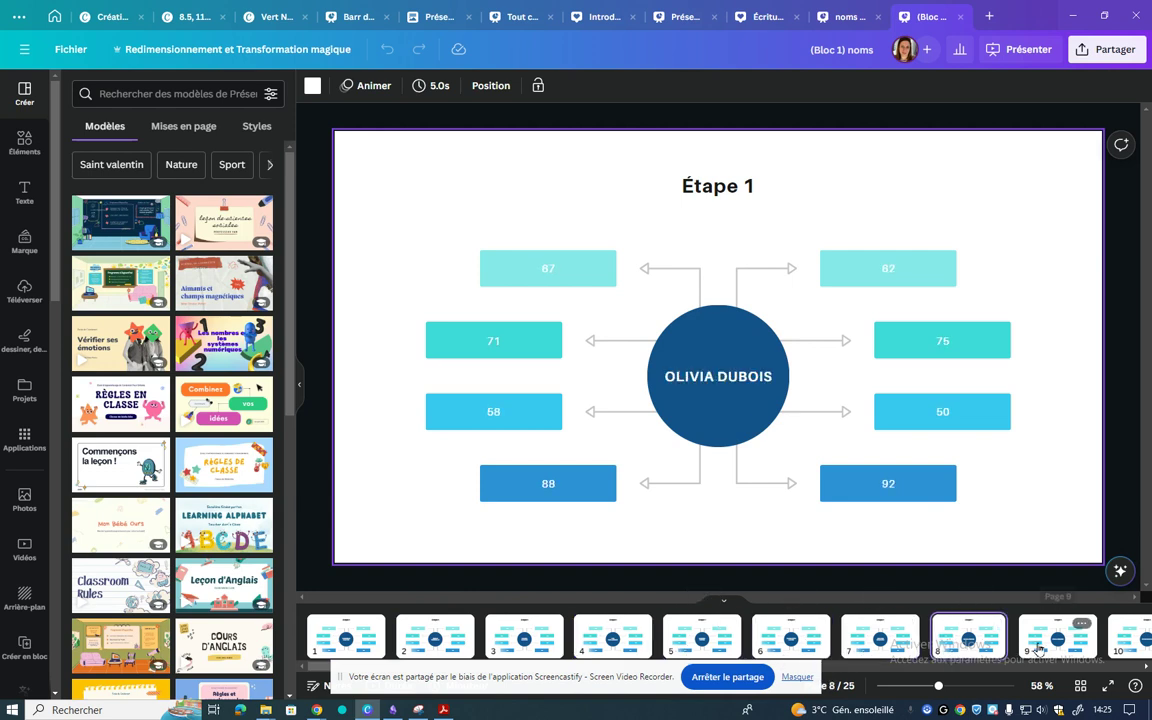
pyautogui.click(1033, 640)
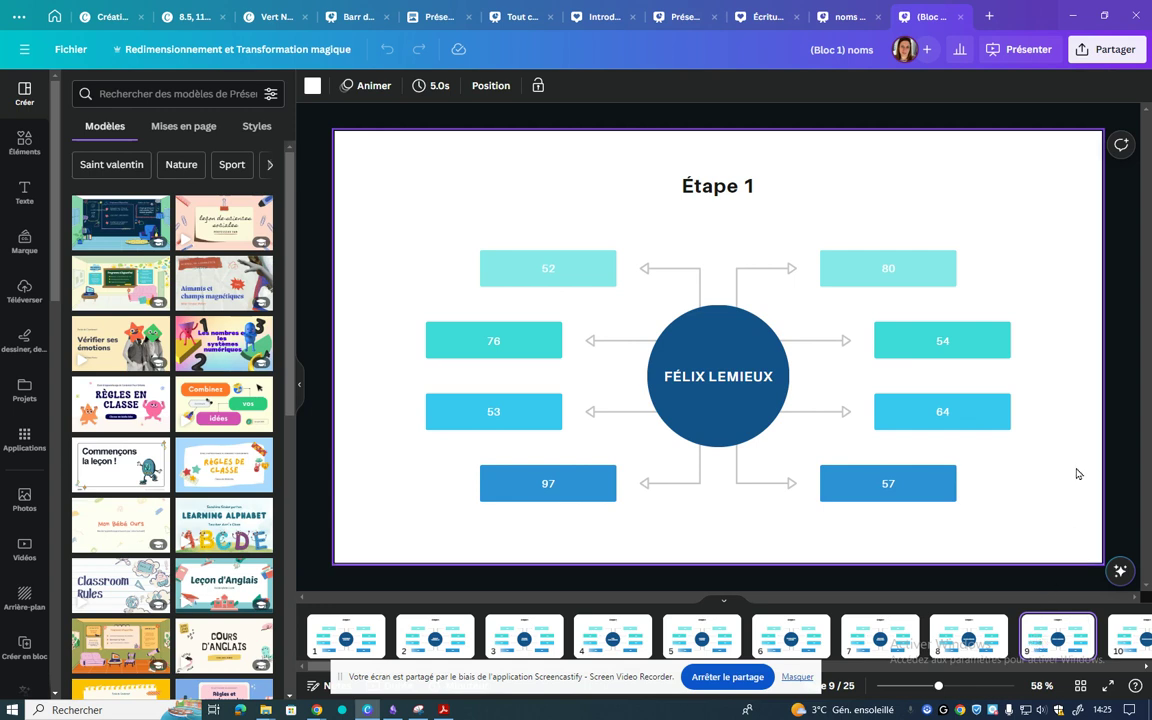
# - Bring up download settings from Partager, keeping PNG at 1920 × 1080 for all 25 pages
pyautogui.click(1092, 55)
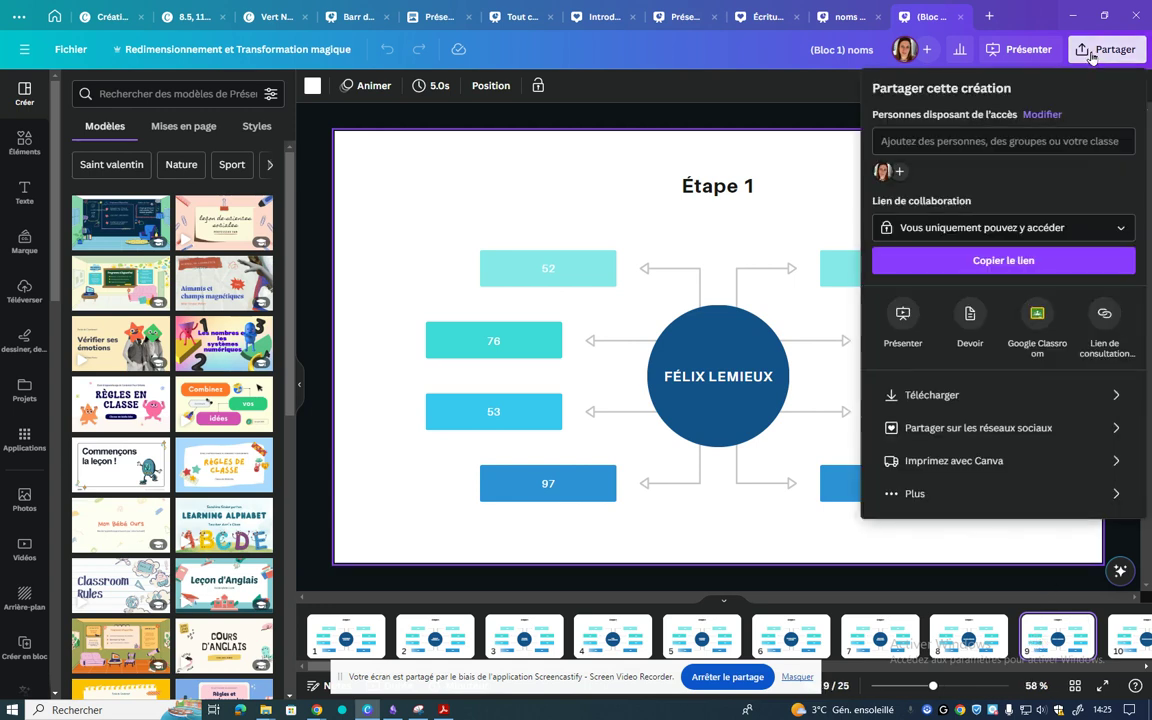
pyautogui.click(1060, 395)
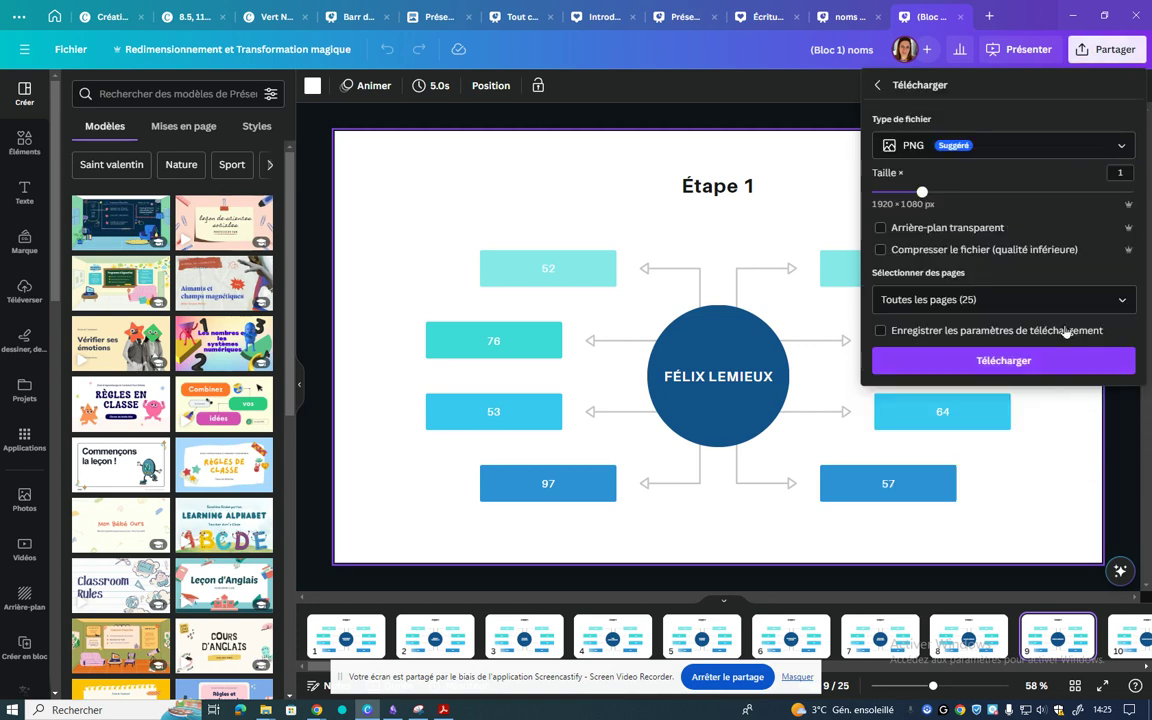